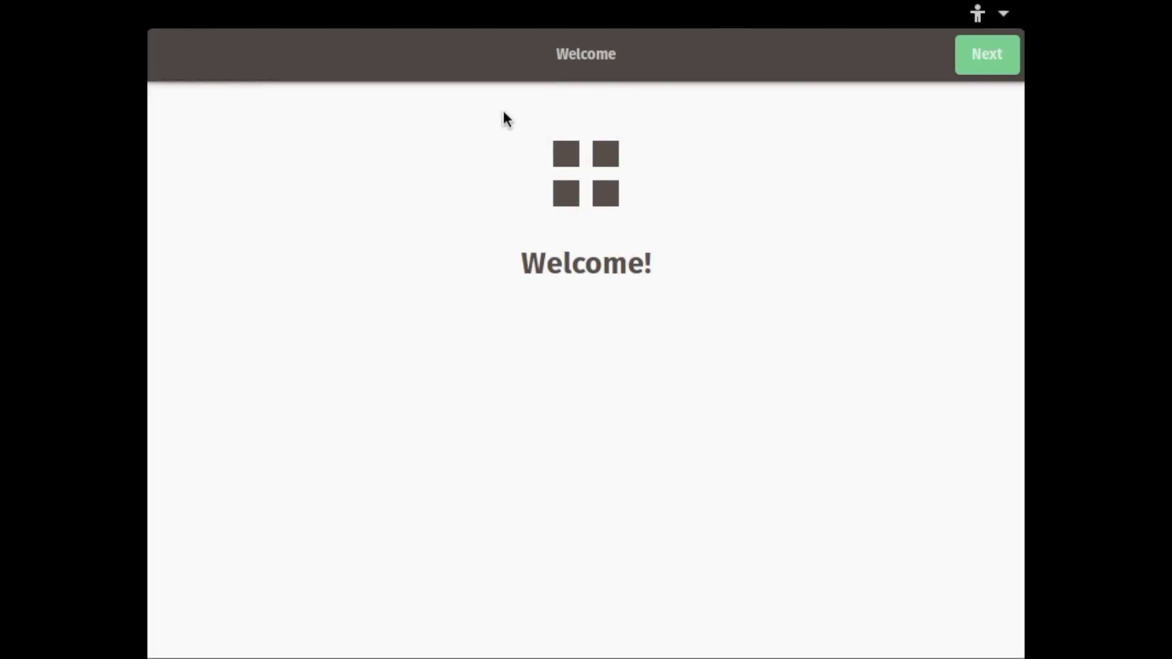
# Accept the default language on the Welcome page and the English (UK) keyboard layout
pyautogui.click(968, 18)
pyautogui.click(968, 18)
pyautogui.moveTo(561, 56); pyautogui.dragTo(474, 65)
pyautogui.click(980, 50)
pyautogui.scroll(-1, 684, 539)
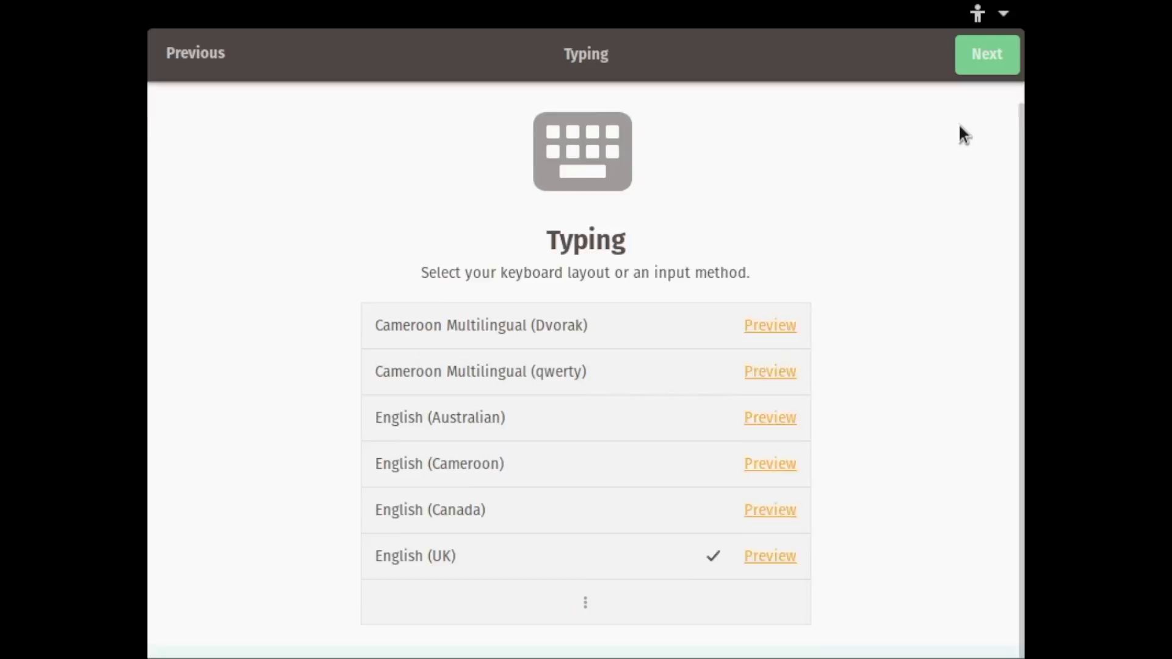
pyautogui.scroll(1, 959, 122)
pyautogui.click(992, 38)
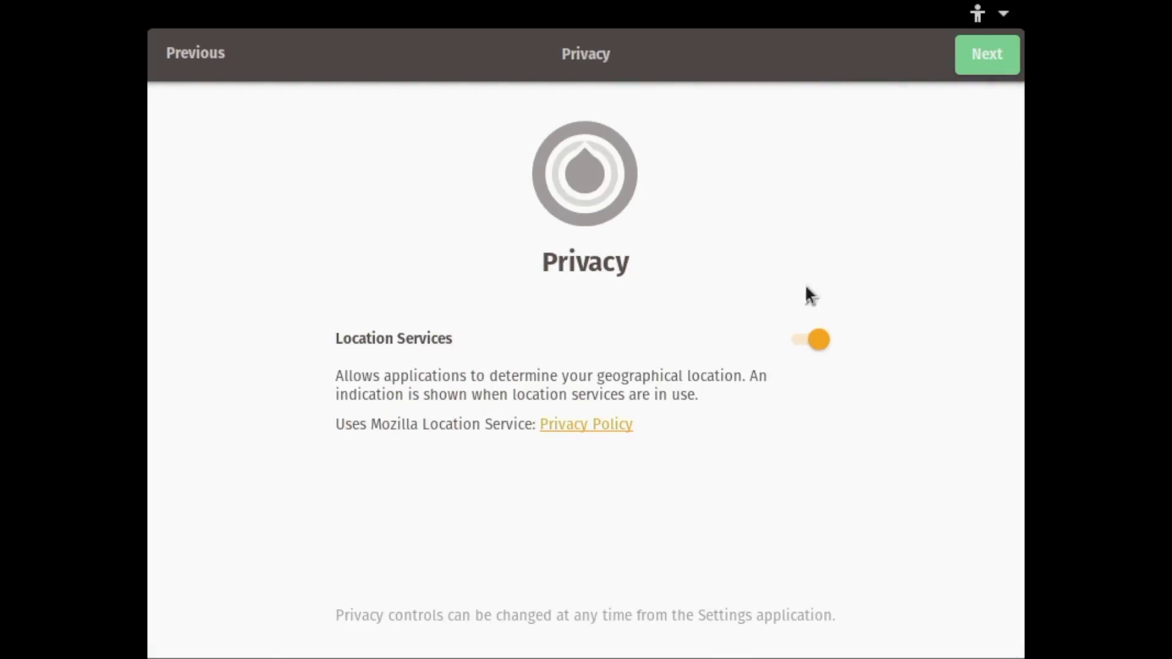
# Keep location services on, accept the London time zone, and skip online accounts
pyautogui.click(973, 56)
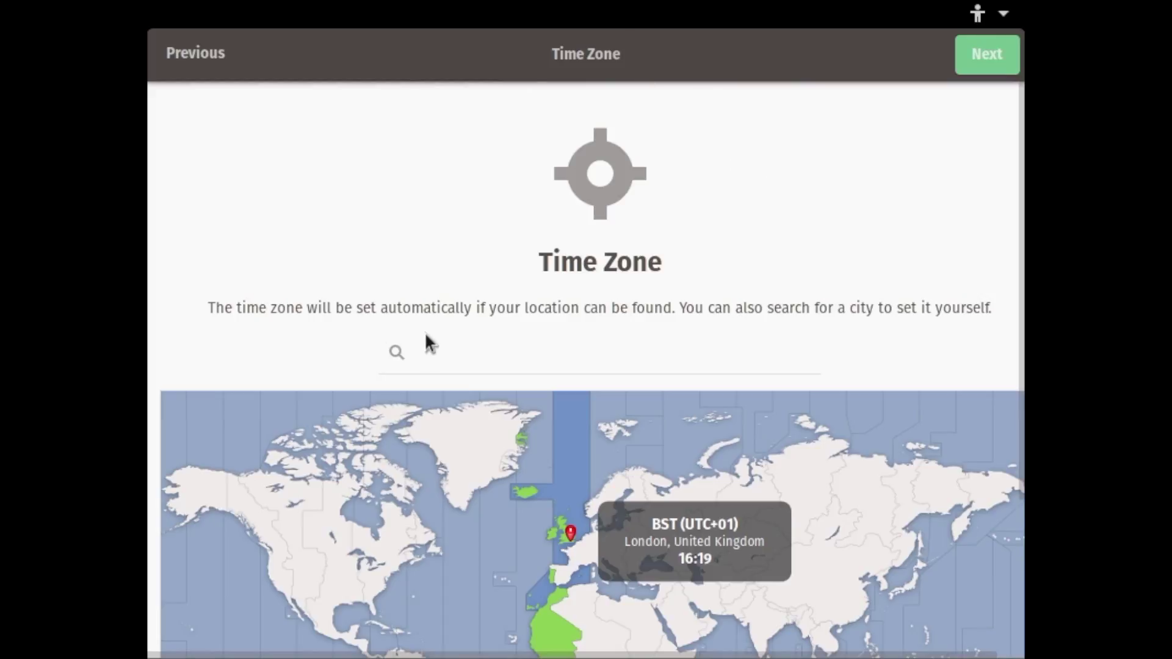
pyautogui.scroll(-5, 489, 296)
pyautogui.scroll(5, 614, 260)
pyautogui.click(962, 45)
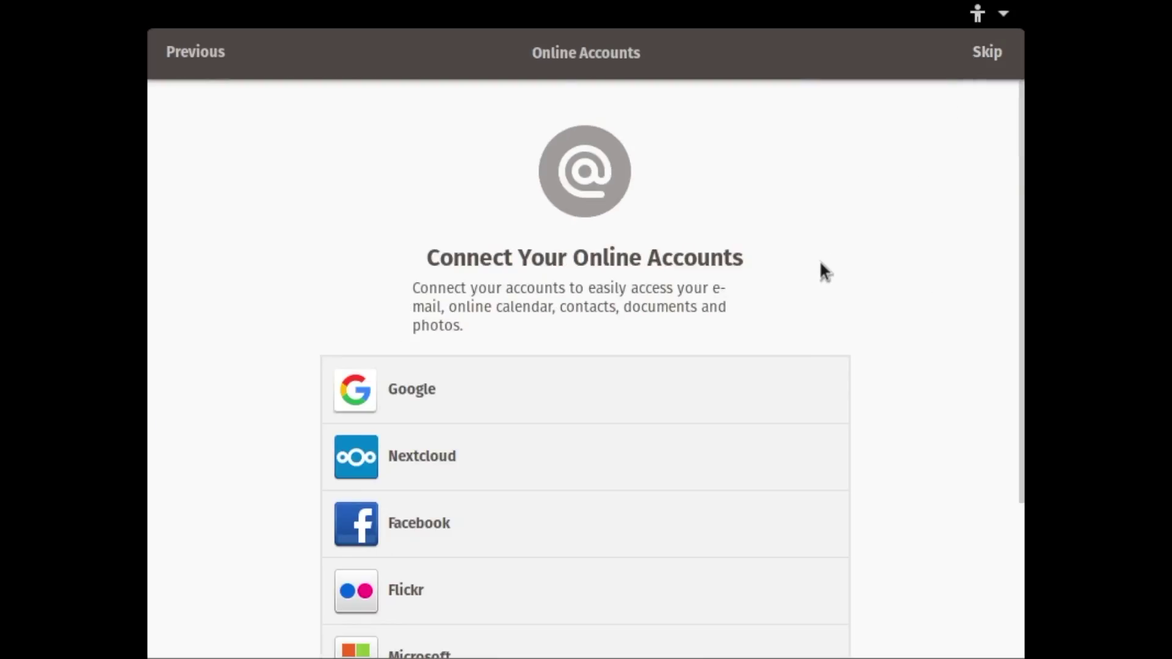
pyautogui.scroll(-5, 780, 379)
pyautogui.scroll(4, 445, 337)
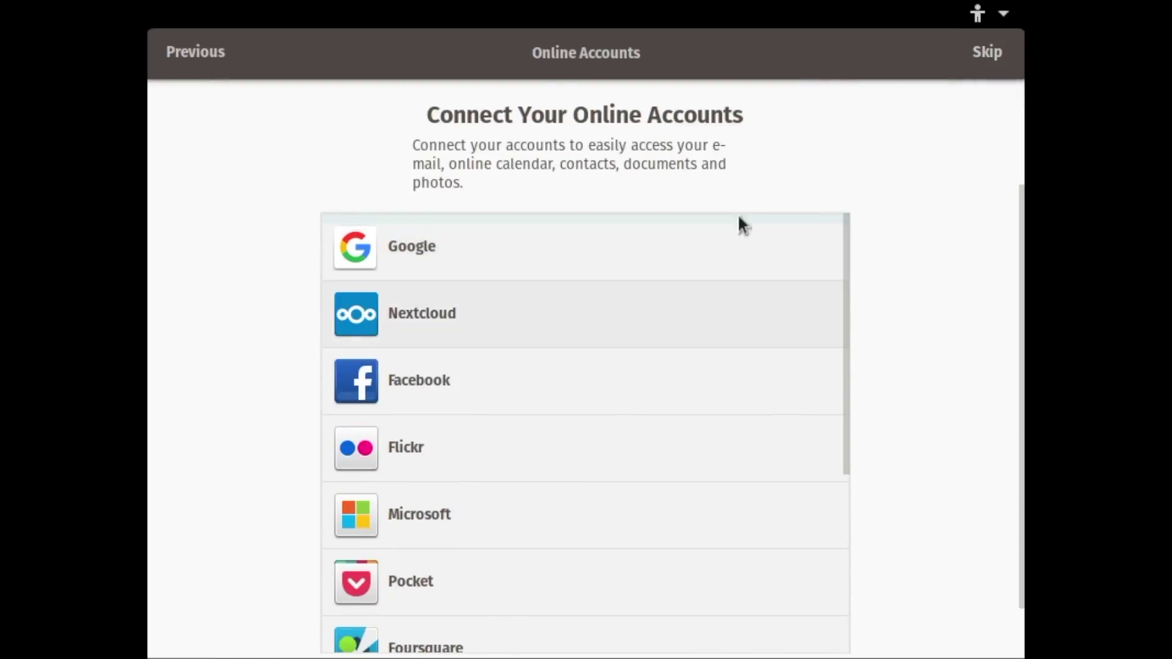
pyautogui.click(1011, 60)
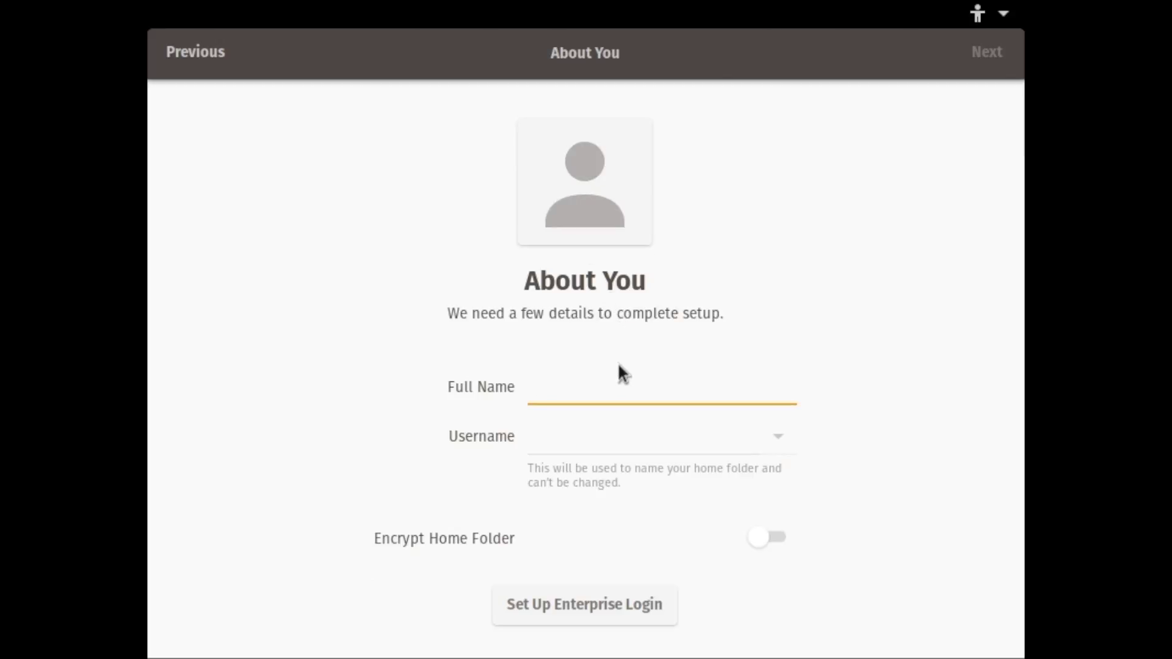
# Enter the account holder's full name, then set and verify a stronger account password
pyautogui.write('Linux Lounge')
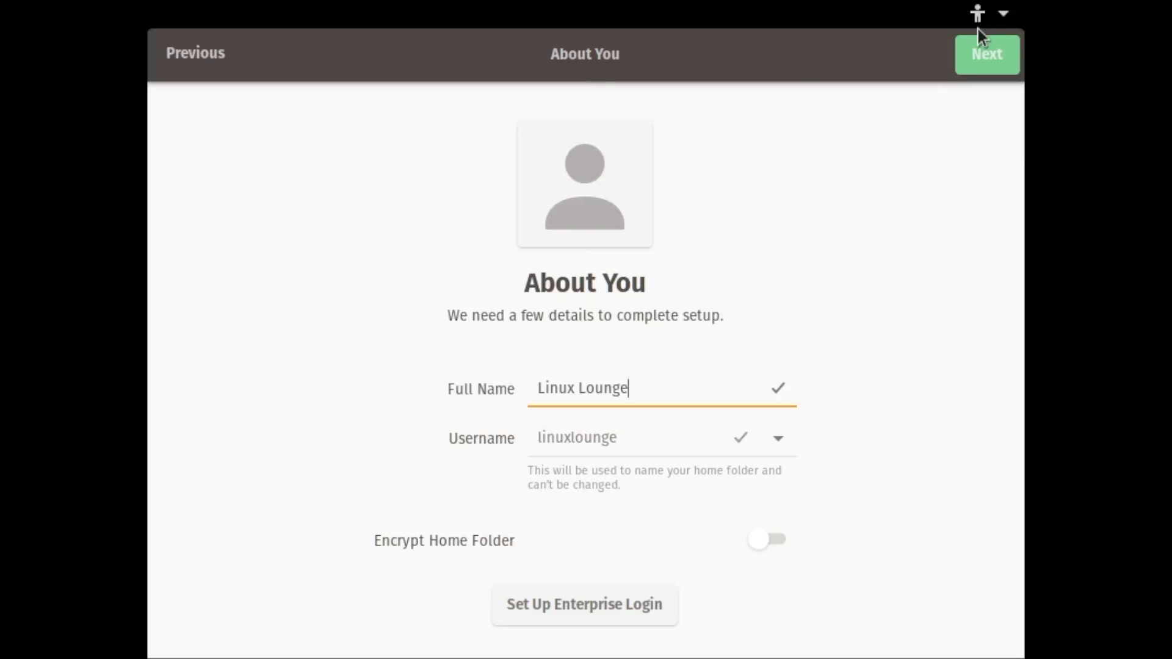
pyautogui.click(984, 48)
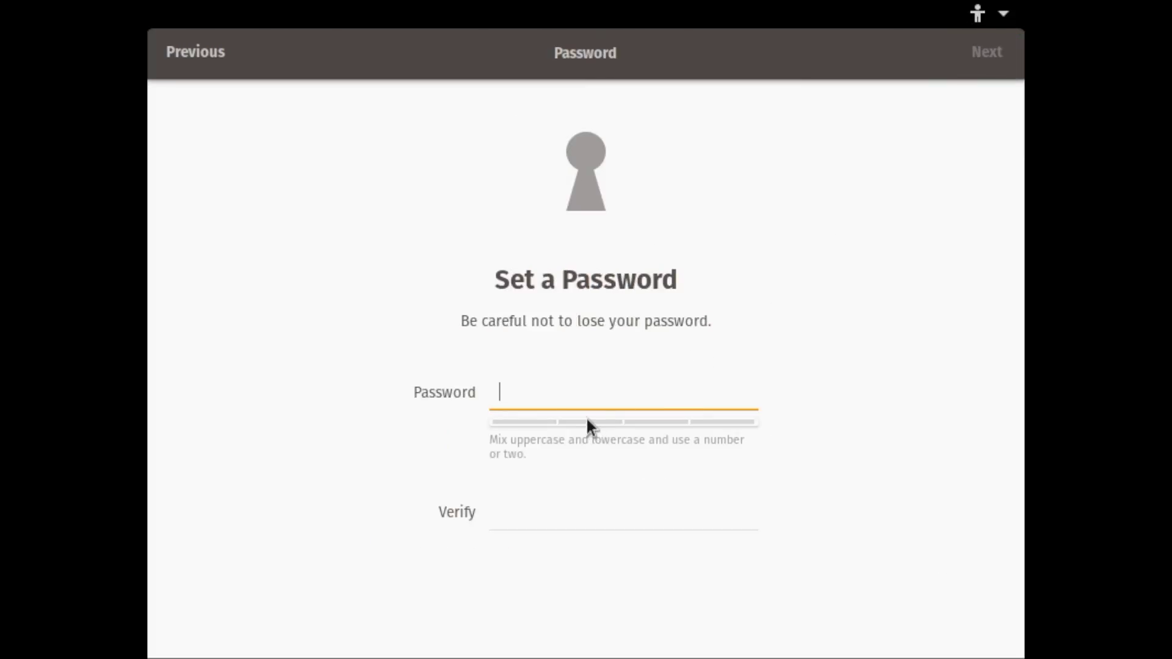
pyautogui.write('12345')
pyautogui.press('BackSpace')
pyautogui.press('BackSpace')
pyautogui.press('BackSpace')
pyautogui.press('BackSpace')
pyautogui.press('BackSpace')
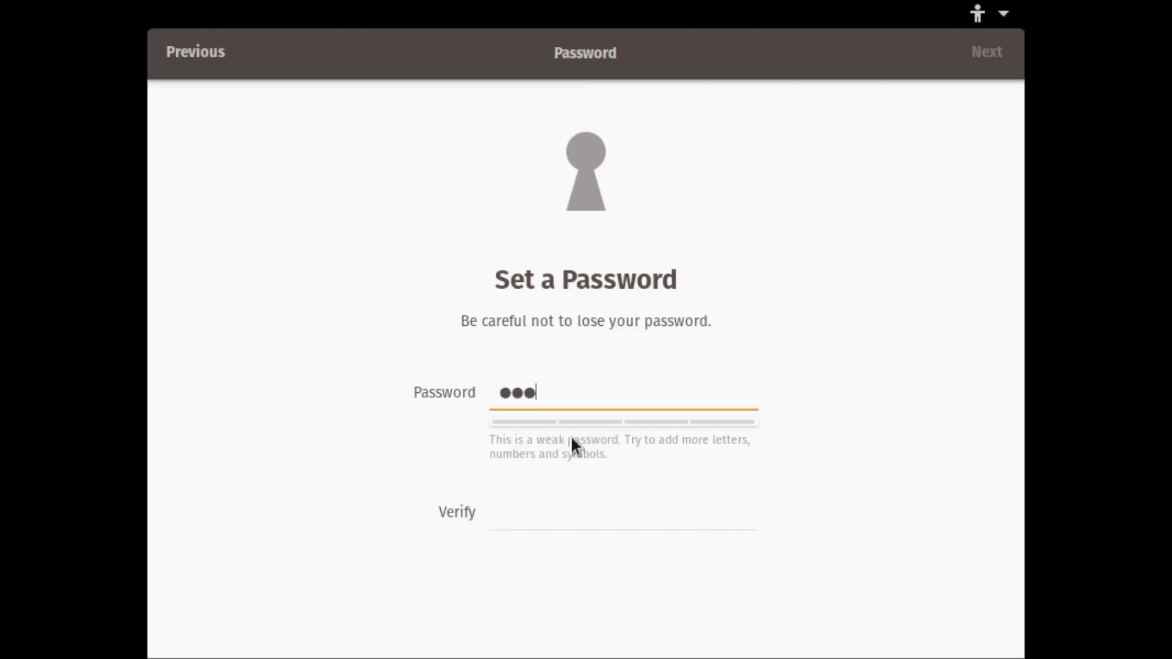
pyautogui.write('123456')
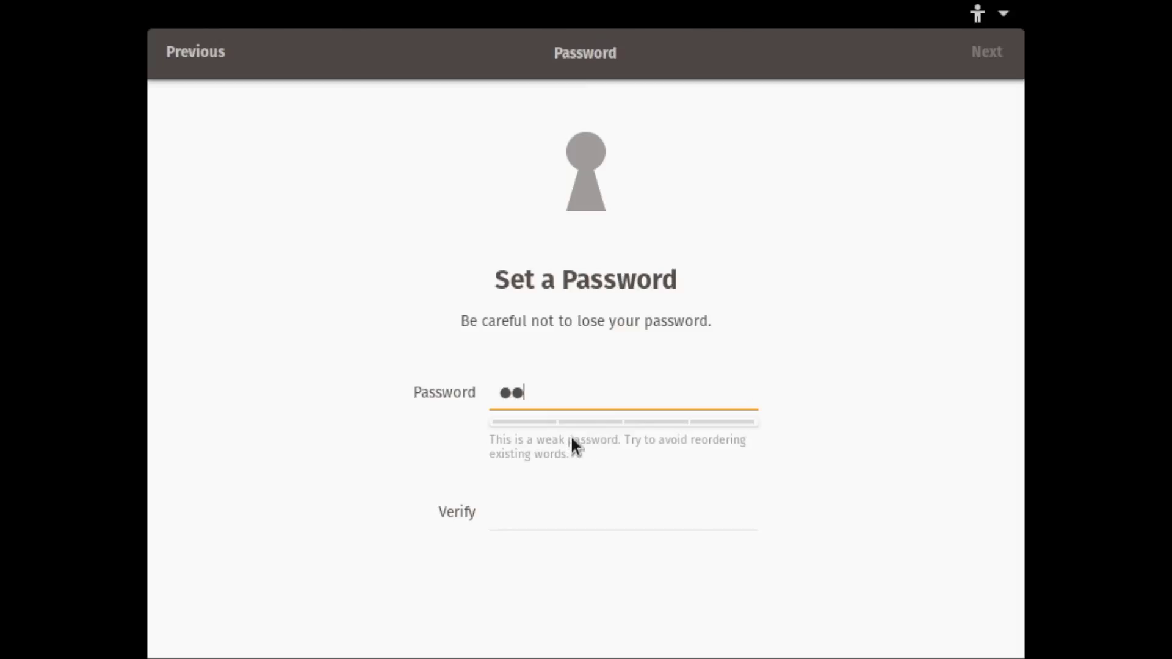
pyautogui.write('7890')
pyautogui.press('Tab')
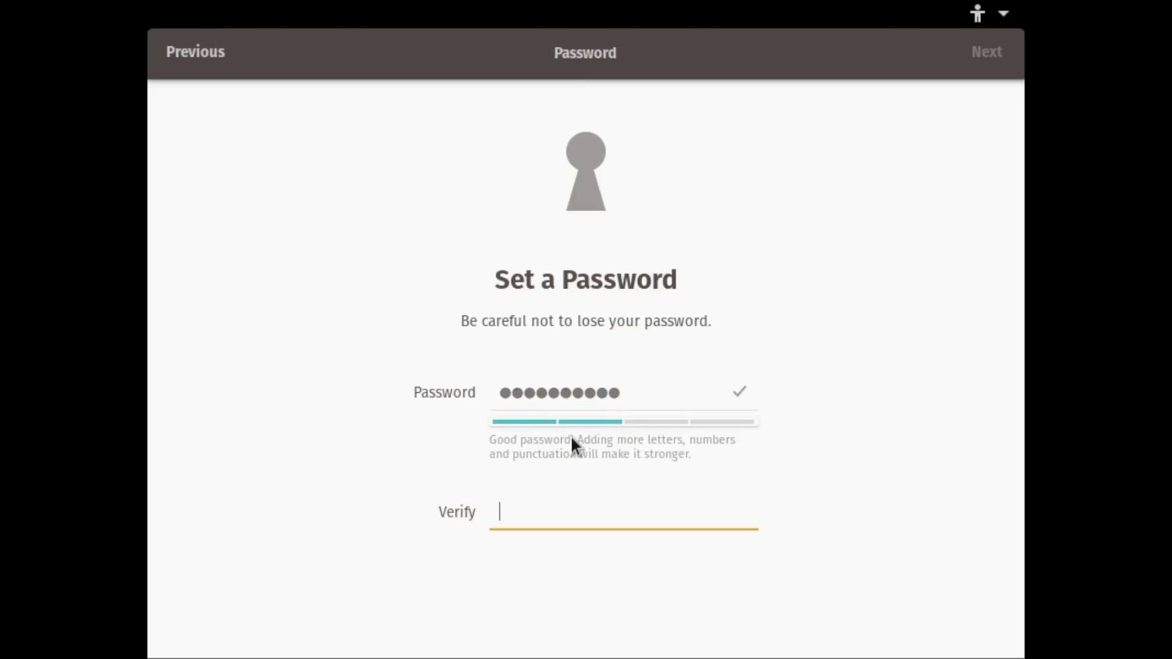
pyautogui.write('12345678')
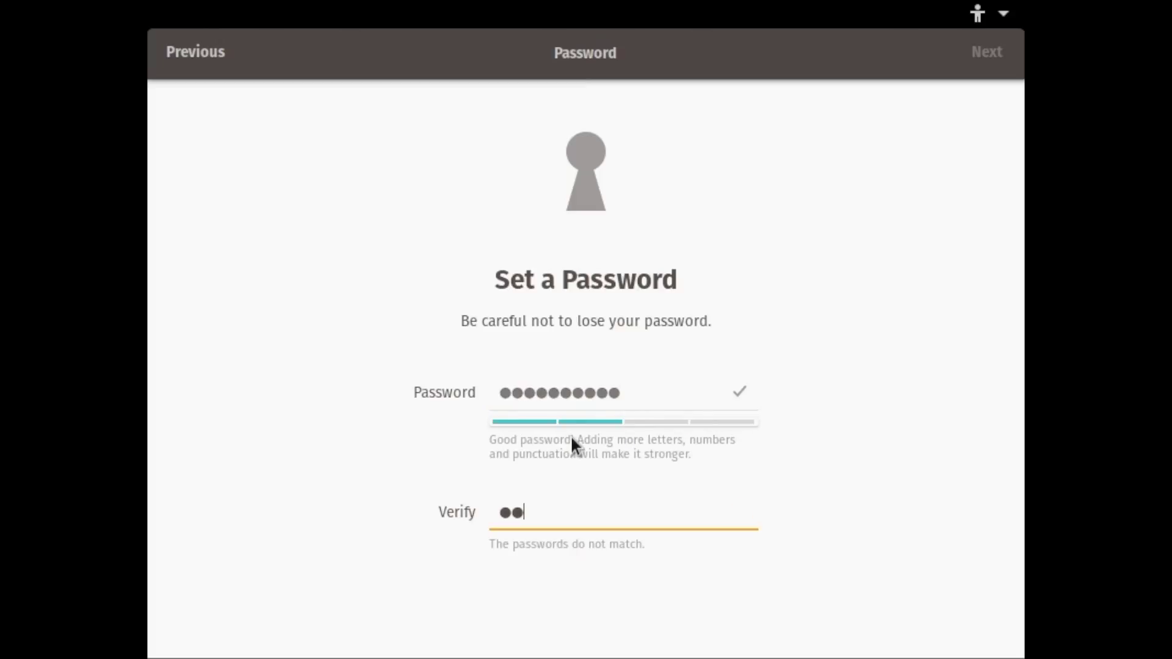
pyautogui.write('90')
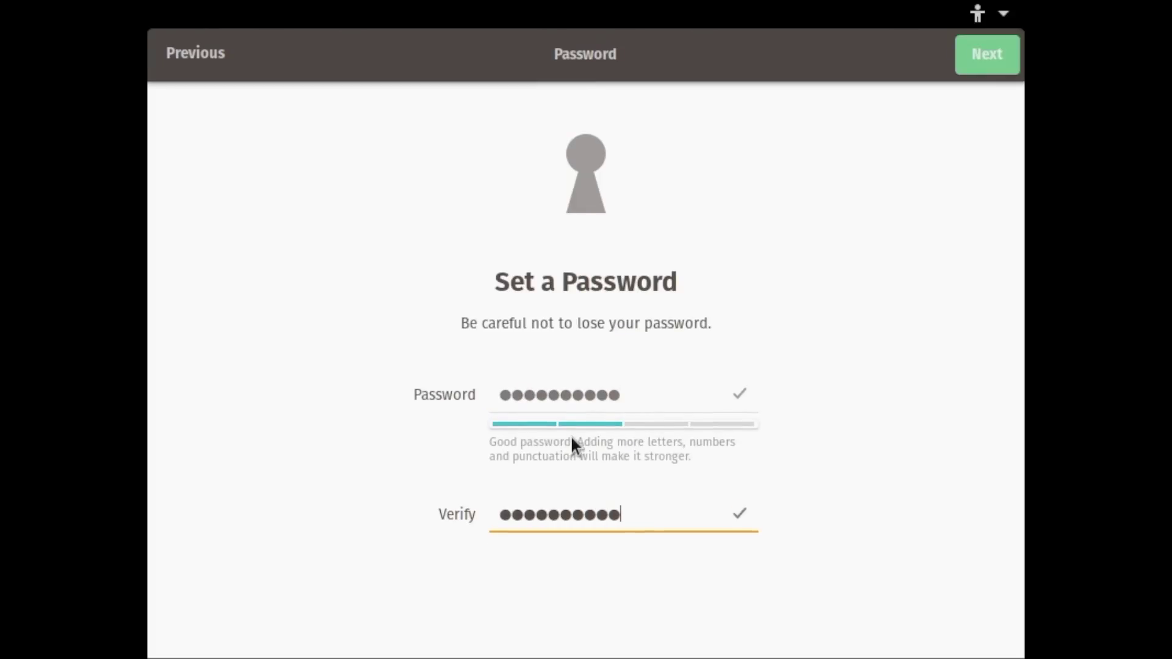
pyautogui.press('Return')
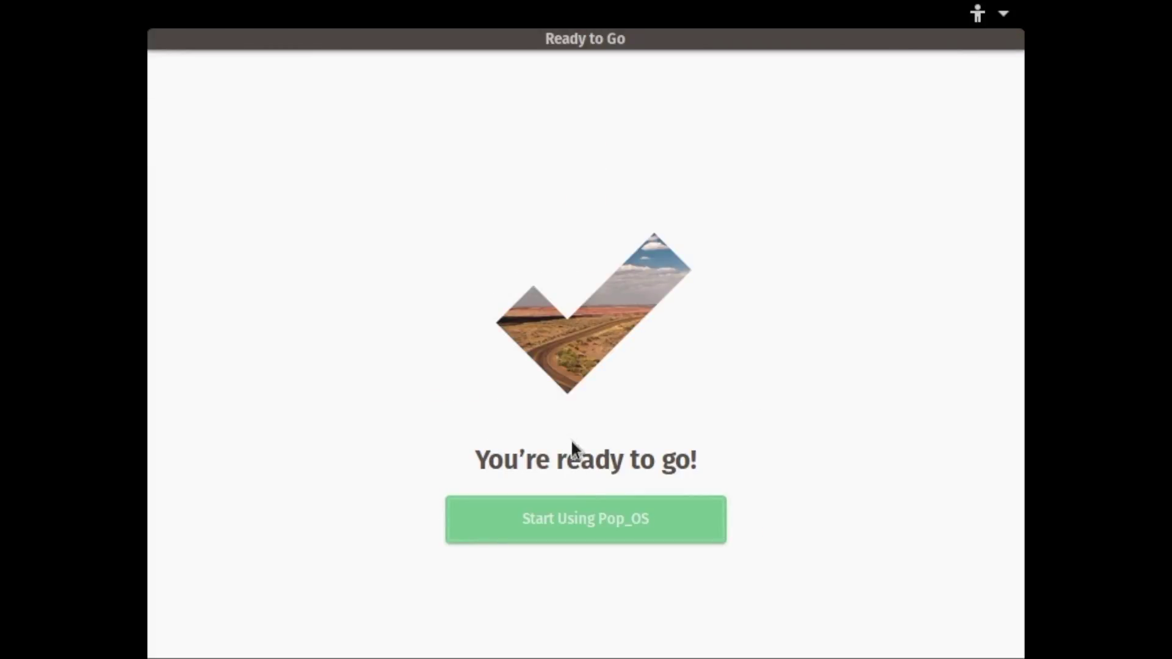
# Choose Start Using Pop!_OS, then sign in with the account password after the reboot
pyautogui.click(581, 519)
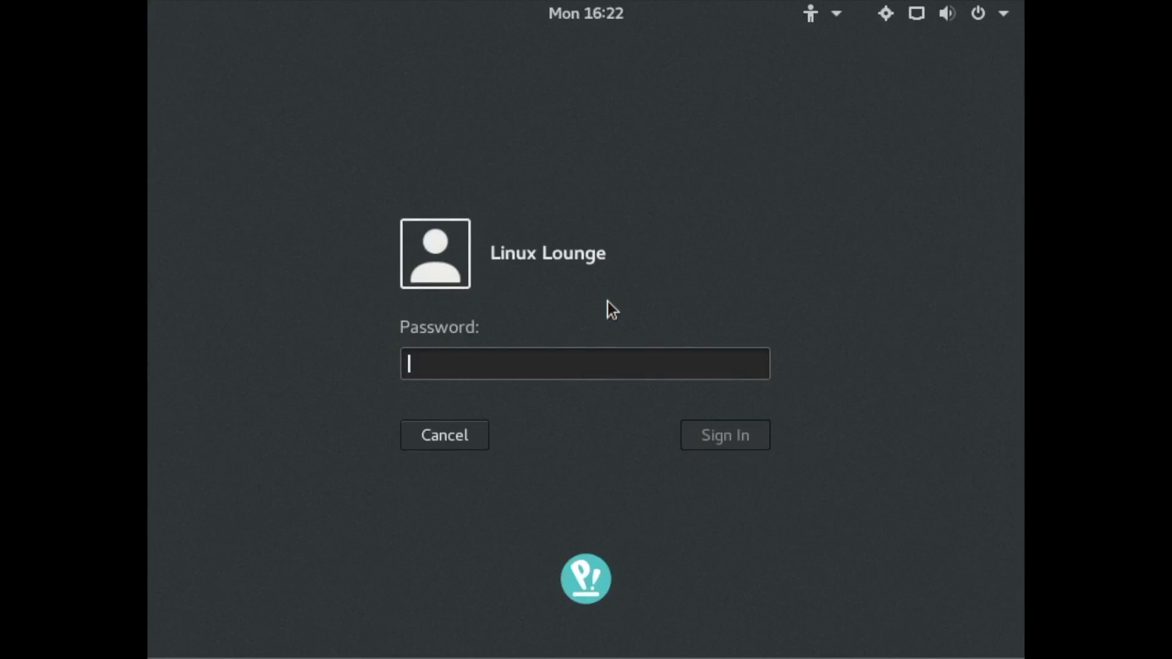
pyautogui.write('•••••••••')
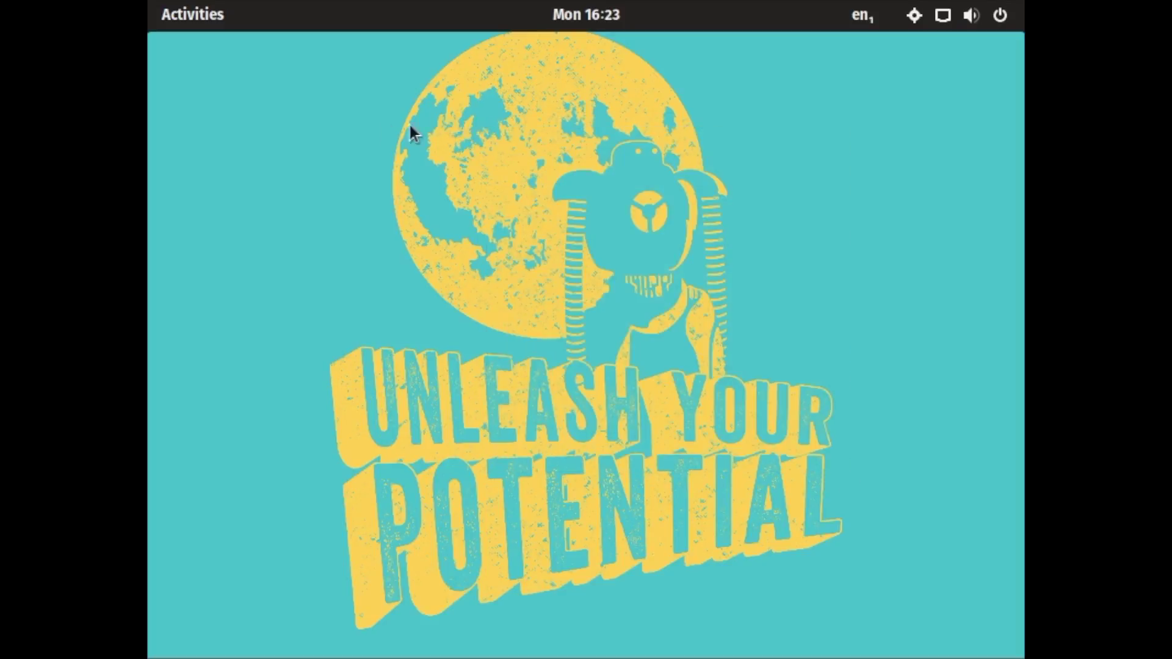
pyautogui.click(173, 11)
pyautogui.click(718, 275)
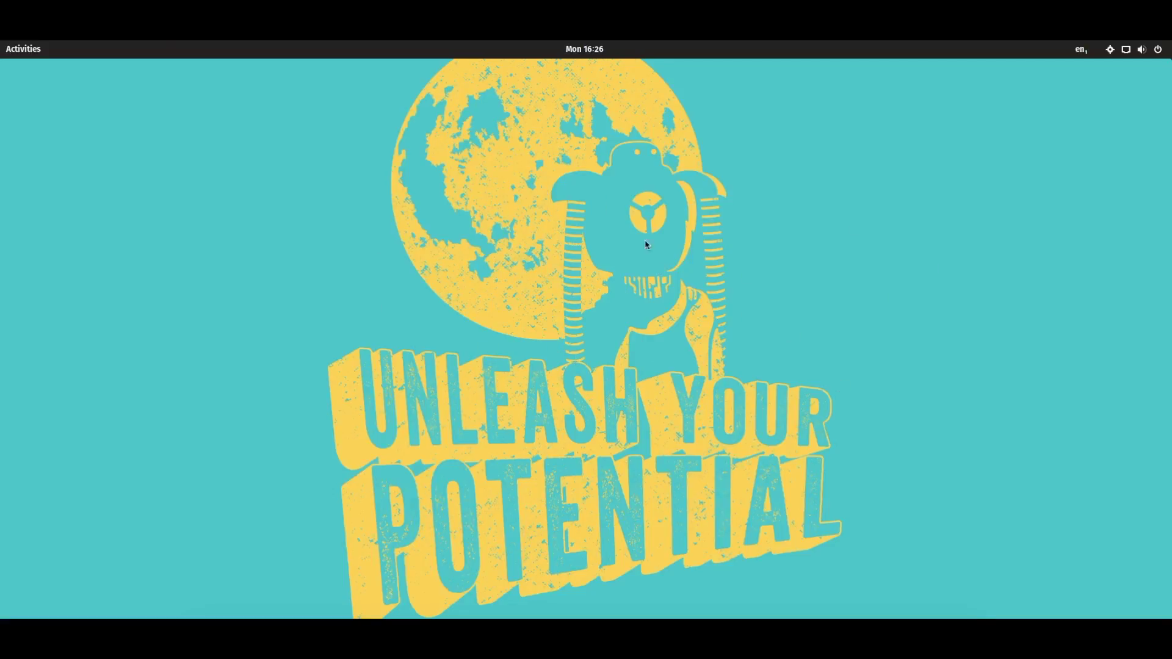
pyautogui.click(37, 54)
pyautogui.click(38, 54)
pyautogui.rightClick(535, 265)
pyautogui.click(390, 241)
pyautogui.click(599, 52)
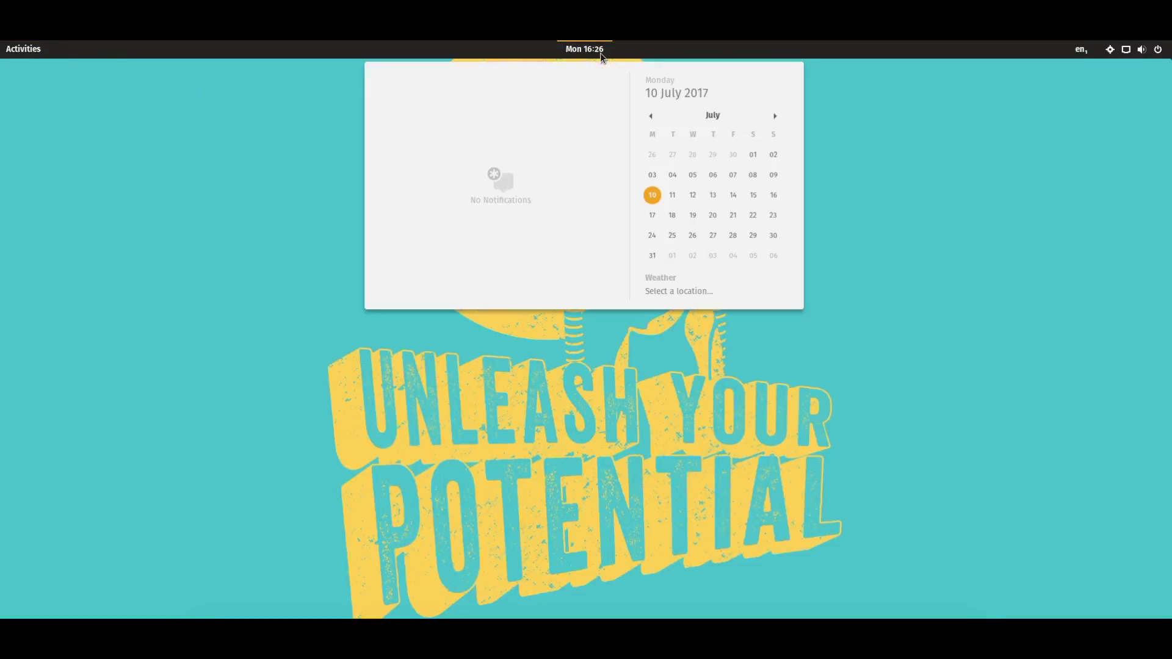
pyautogui.click(598, 426)
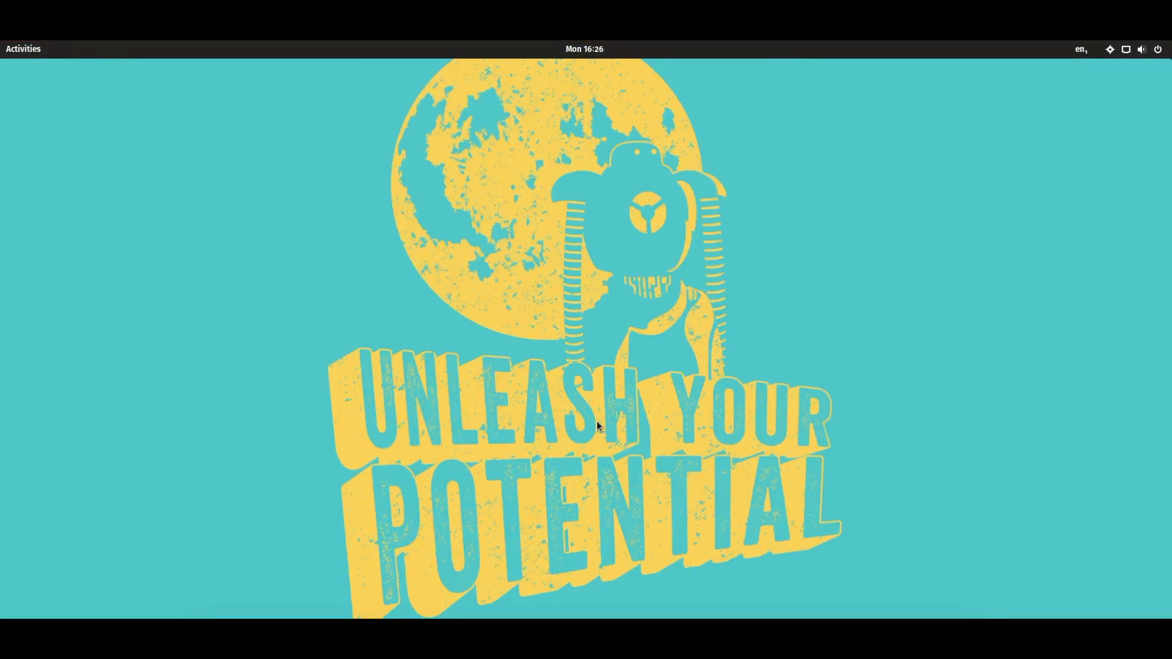
pyautogui.moveTo(717, 184); pyautogui.dragTo(489, 393)
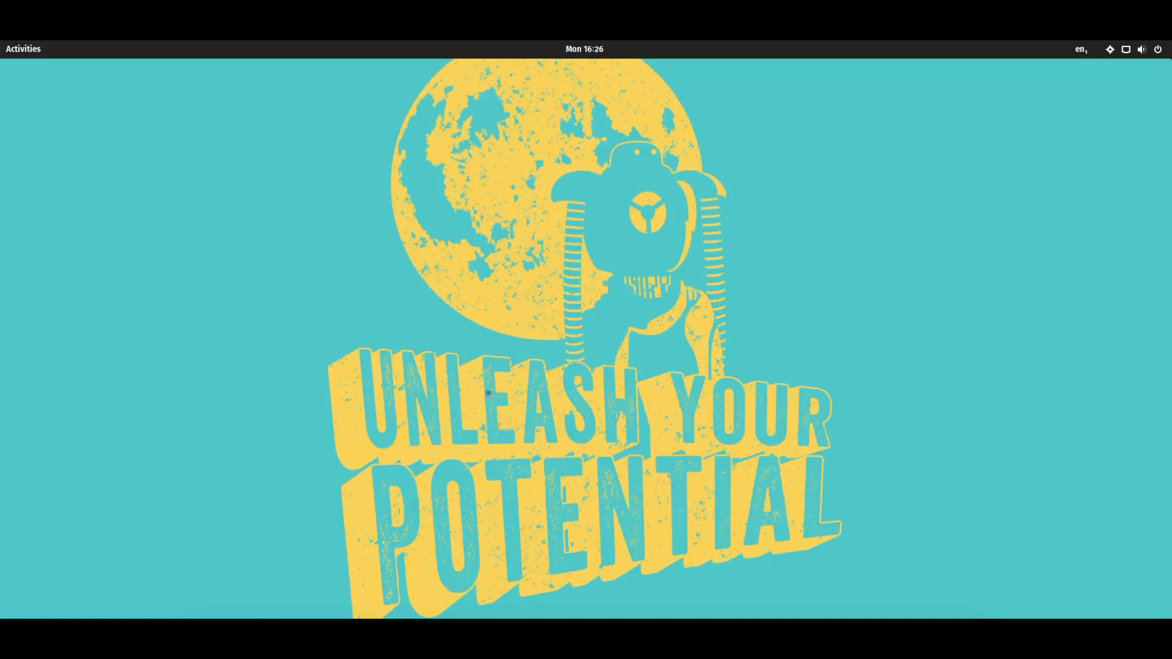
pyautogui.click(36, 49)
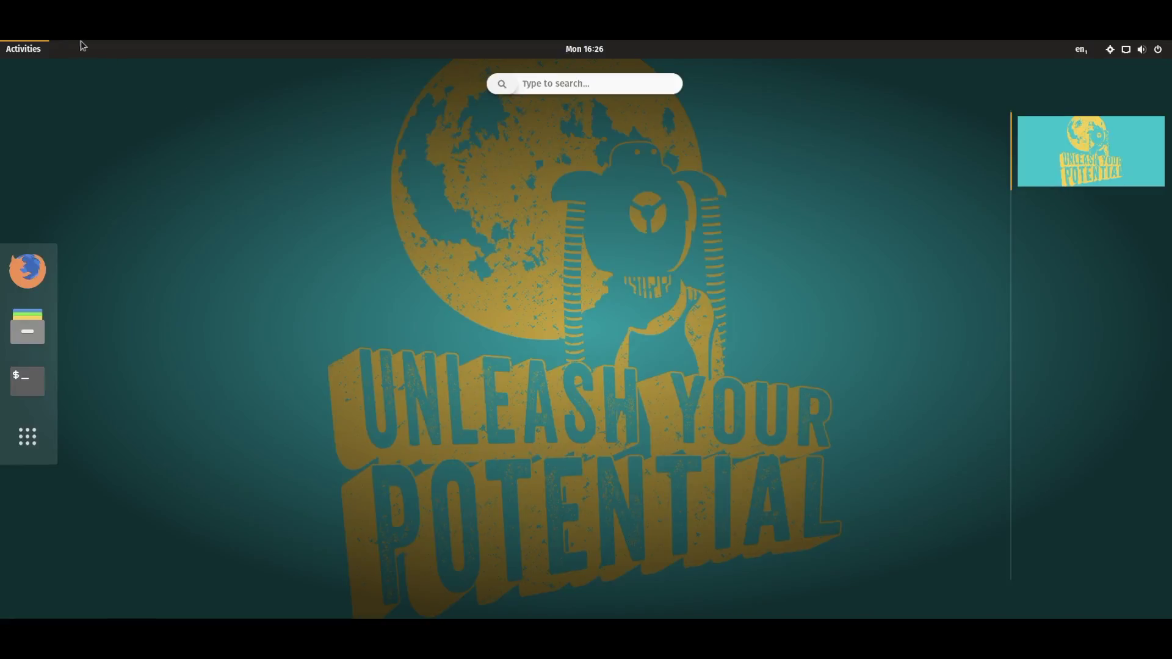
pyautogui.click(23, 49)
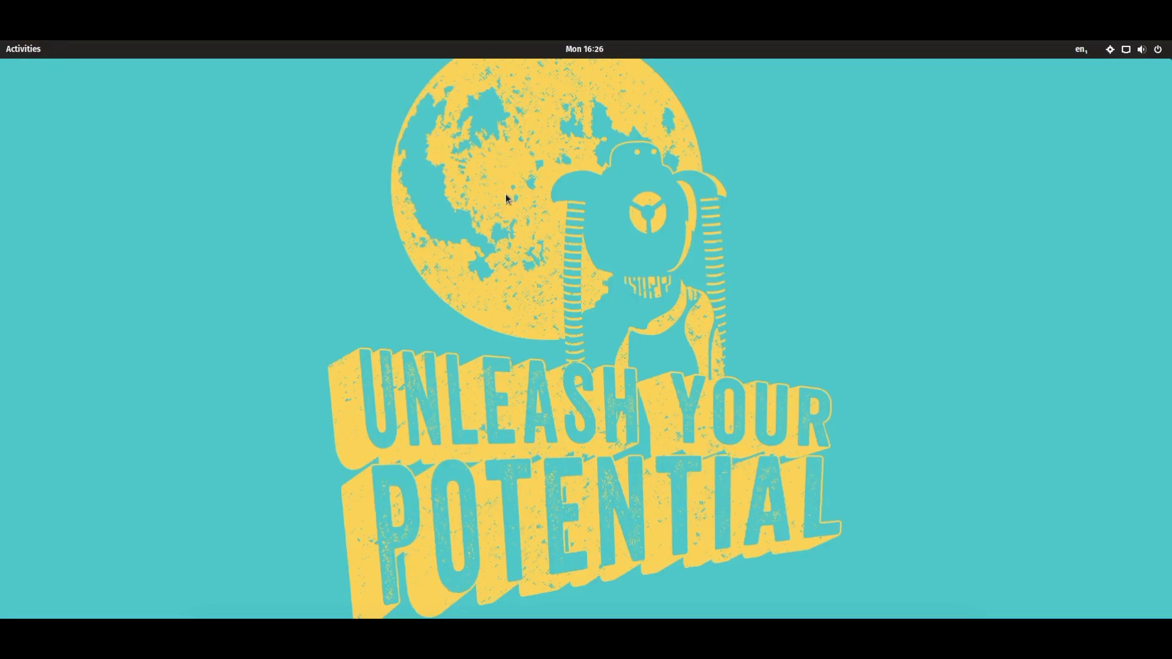
# Open the Activities overview and toggle the application grid a few times, returning to the desktop
pyautogui.click(40, 49)
pyautogui.click(28, 436)
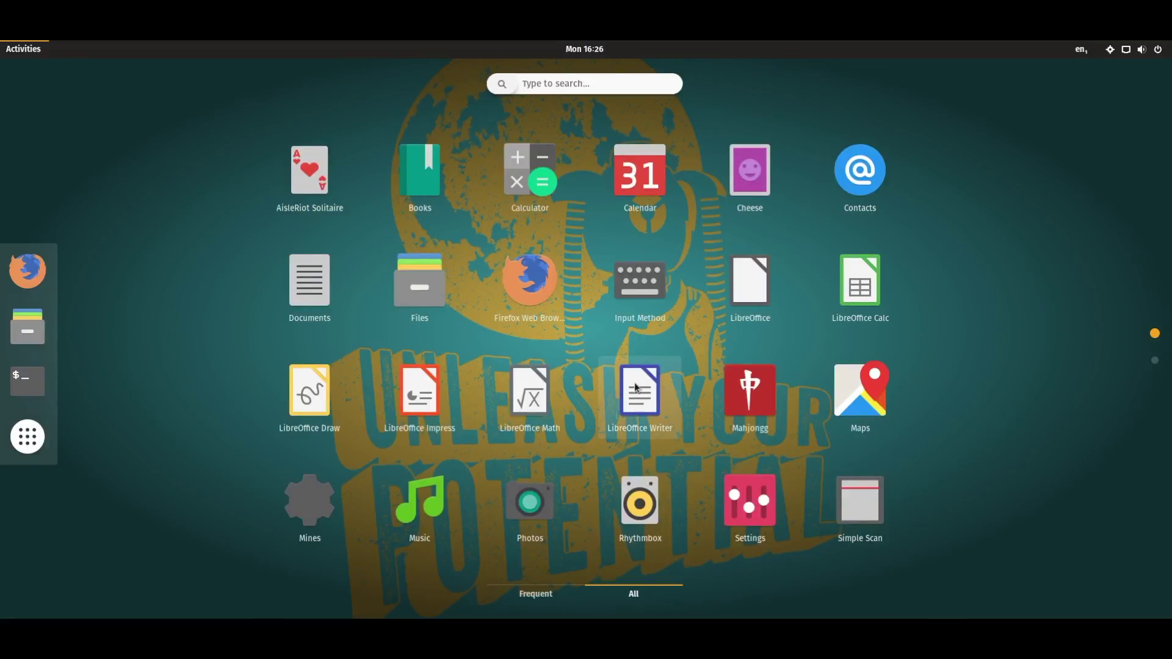
pyautogui.scroll(-1, 635, 386)
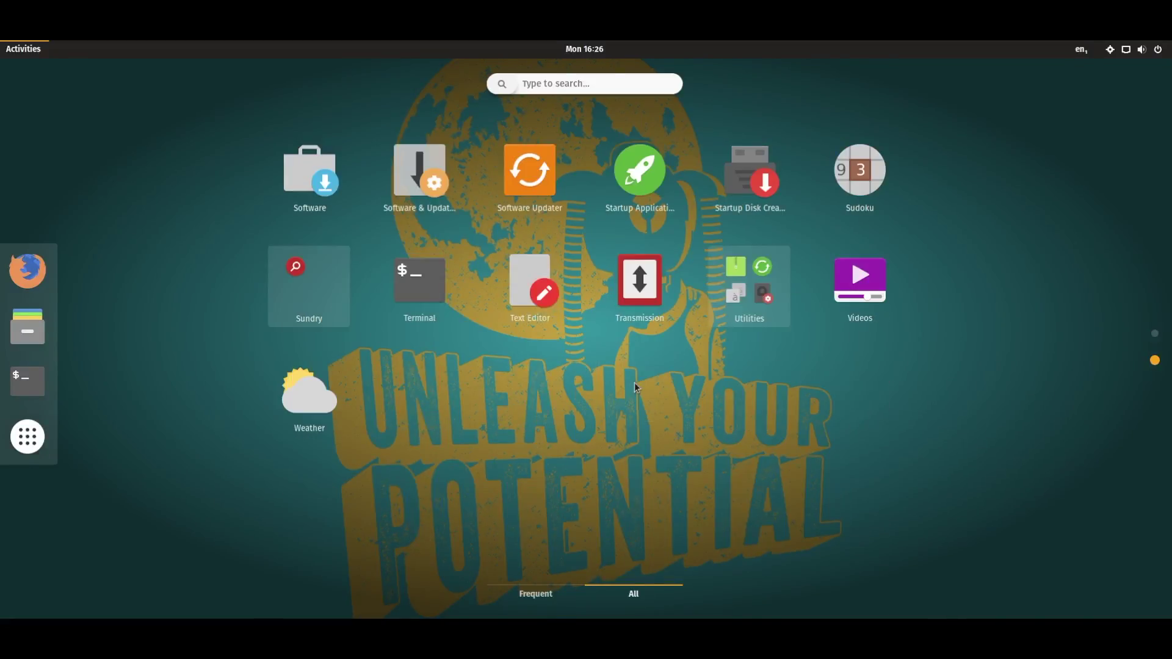
pyautogui.scroll(1, 633, 377)
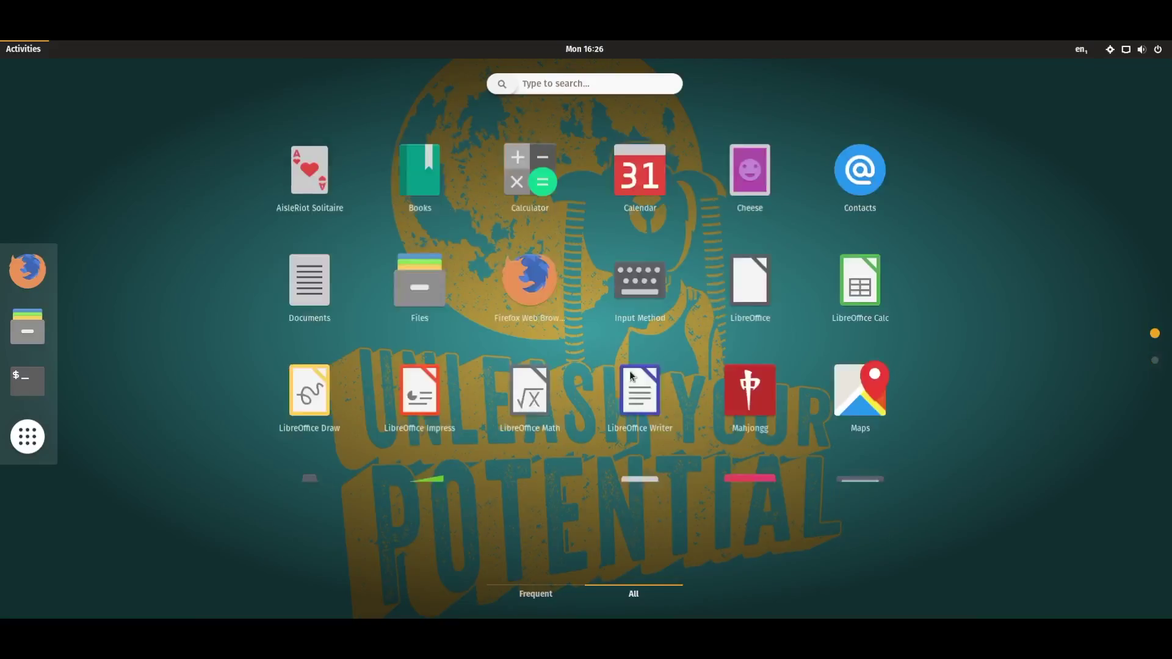
pyautogui.scroll(-1, 519, 372)
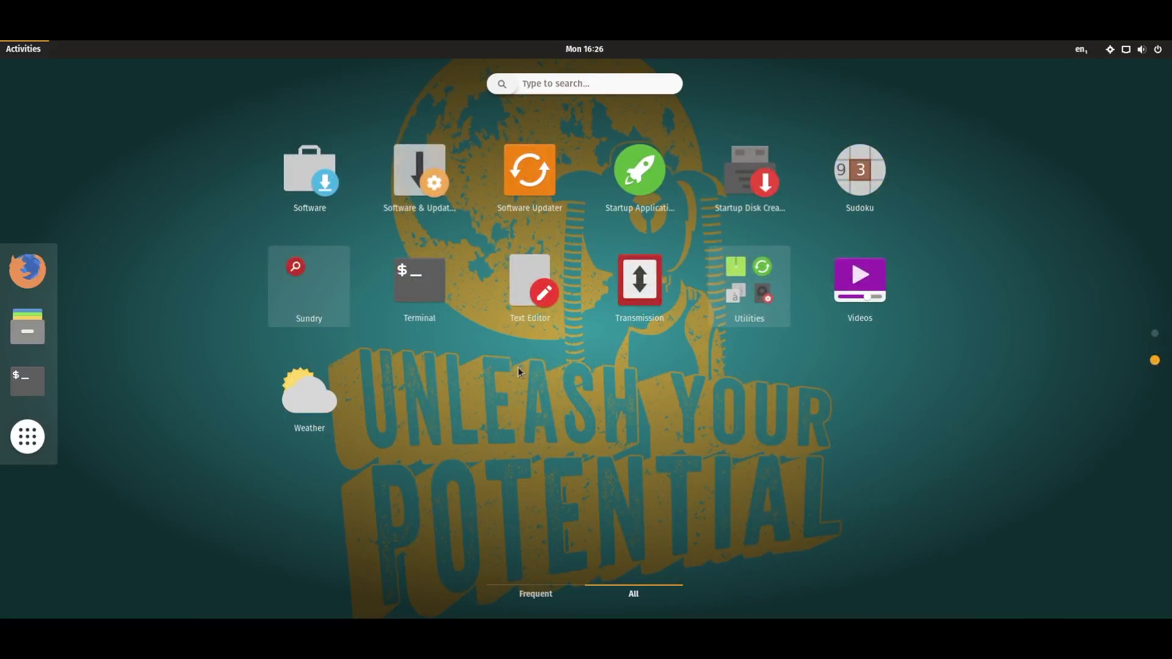
pyautogui.scroll(1, 519, 372)
pyautogui.click(28, 437)
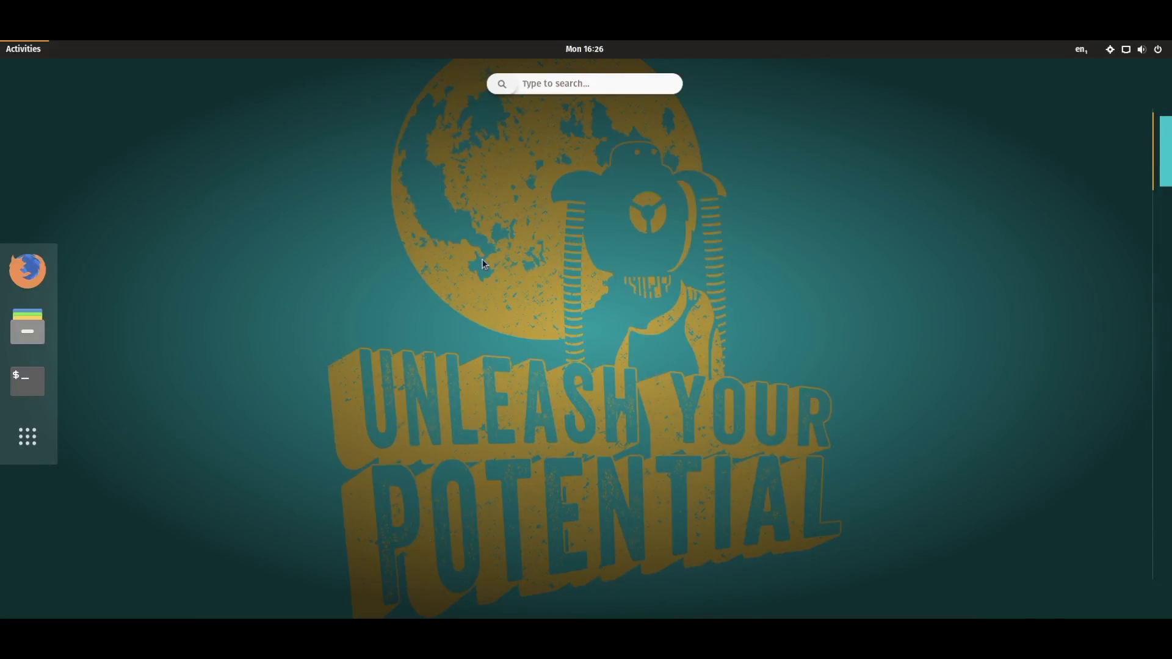
pyautogui.click(22, 48)
pyautogui.click(21, 48)
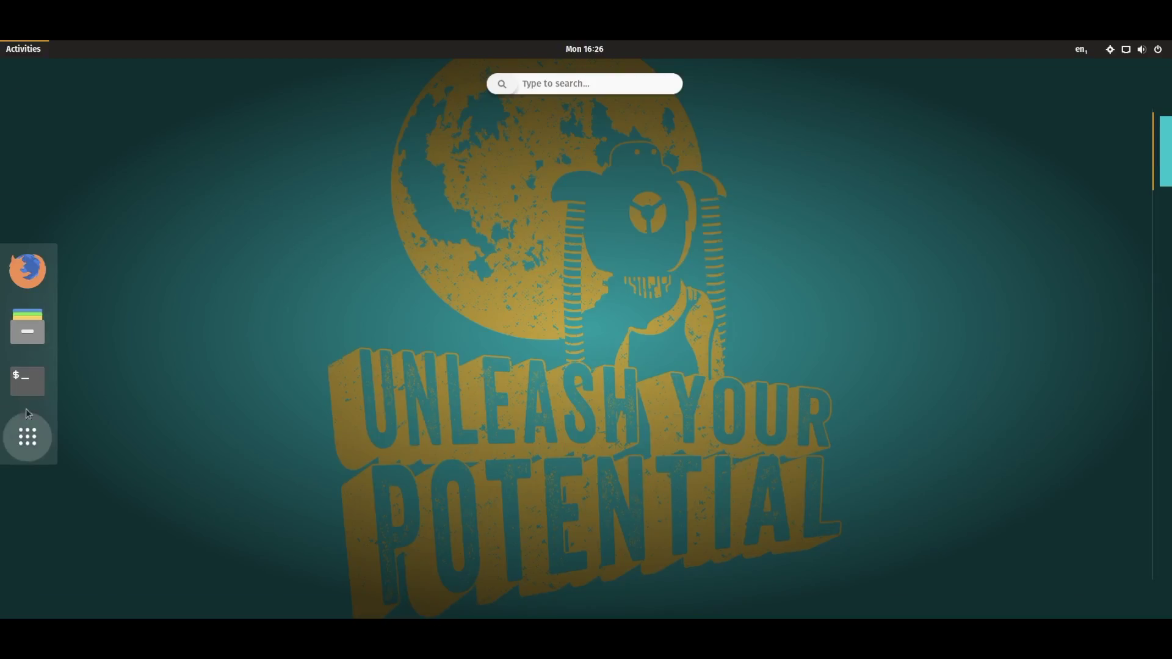
pyautogui.click(27, 436)
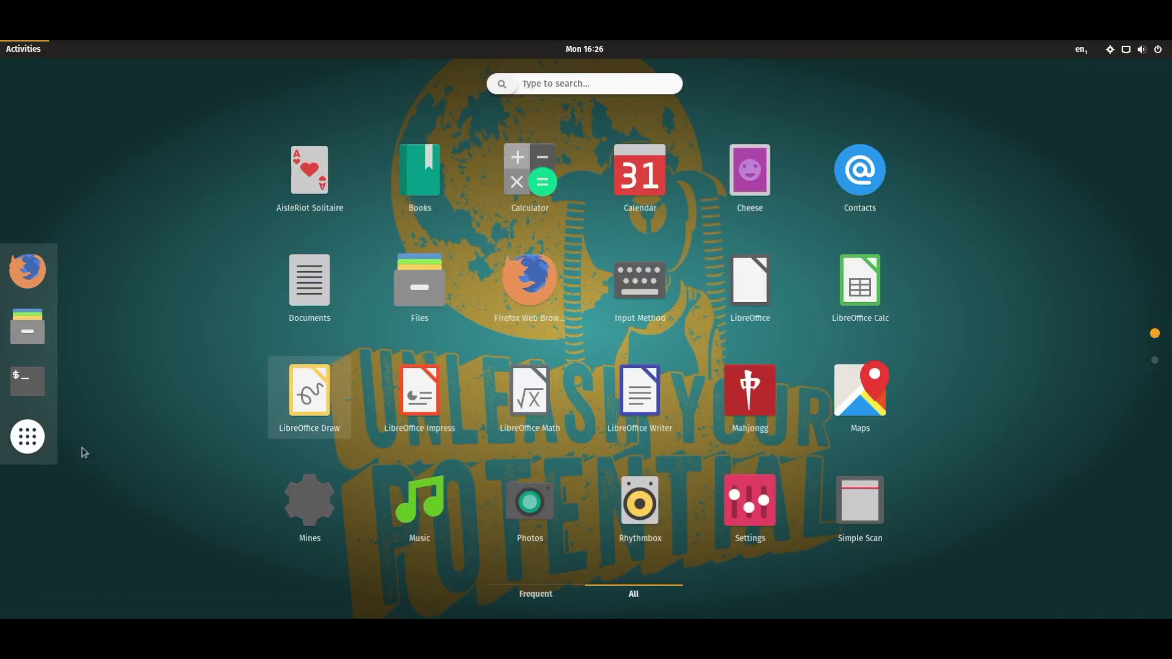
pyautogui.click(27, 436)
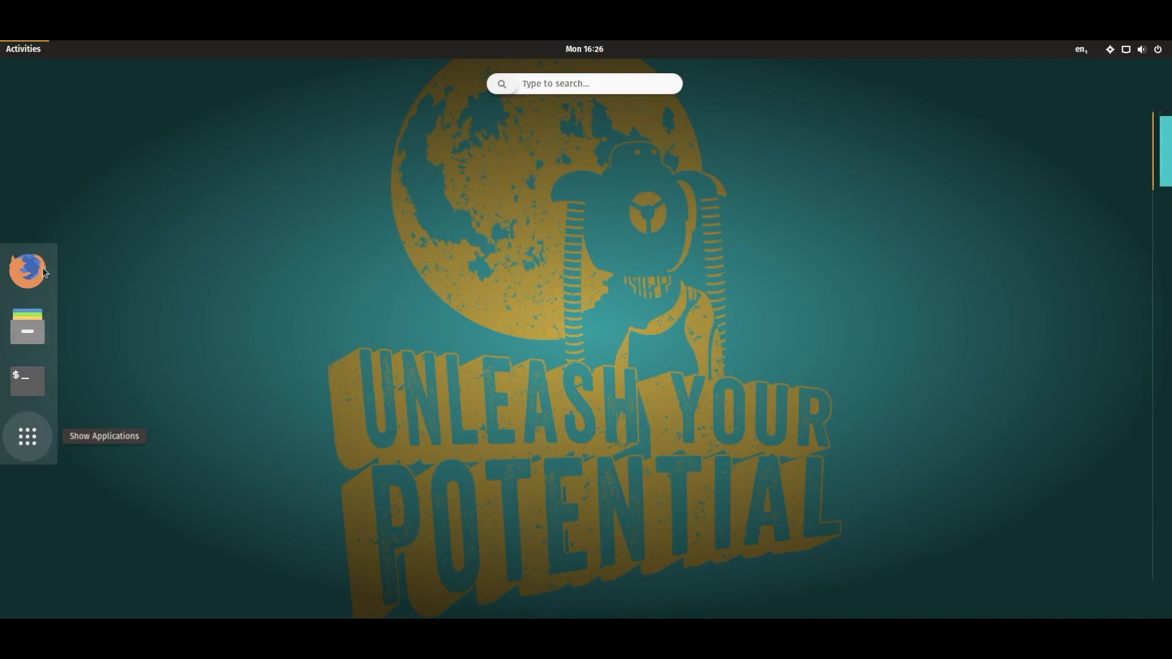
pyautogui.click(27, 51)
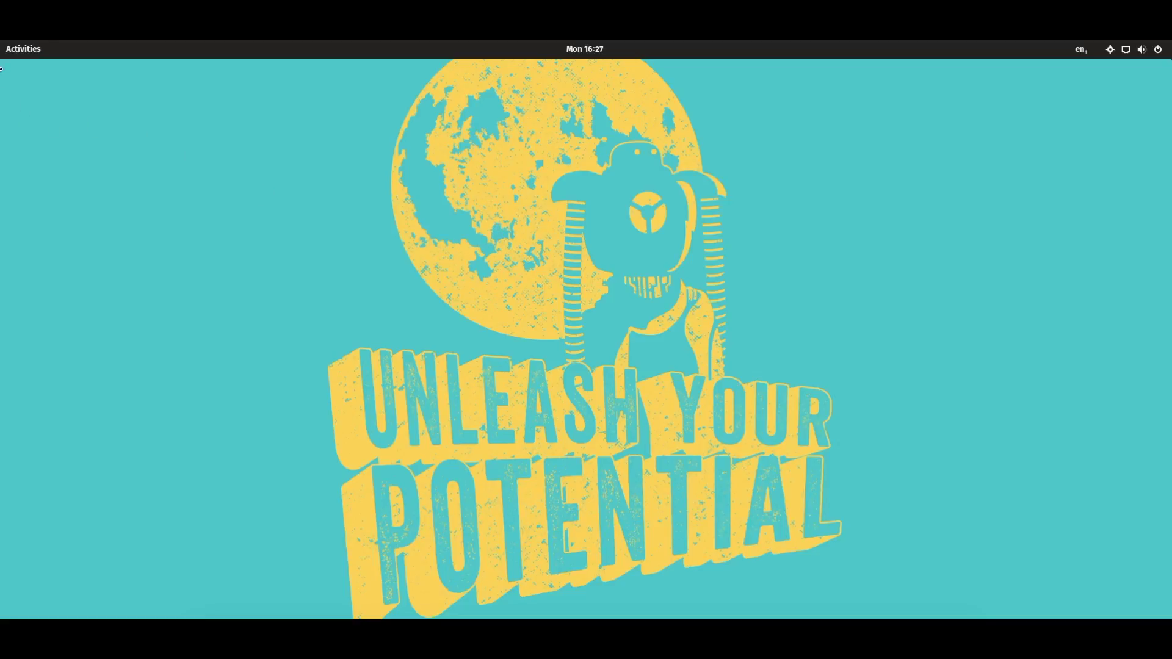
# Reopen Activities and show all installed applications on the page with Utilities
pyautogui.click(37, 49)
pyautogui.click(41, 52)
pyautogui.click(44, 52)
pyautogui.click(27, 437)
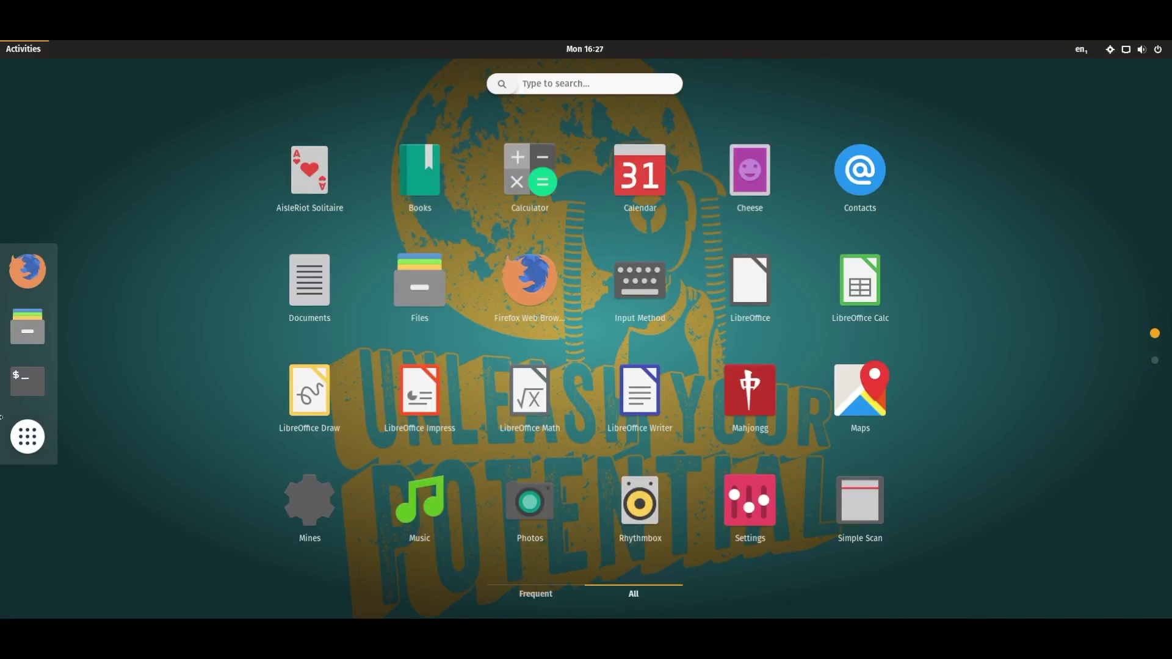
pyautogui.click(27, 436)
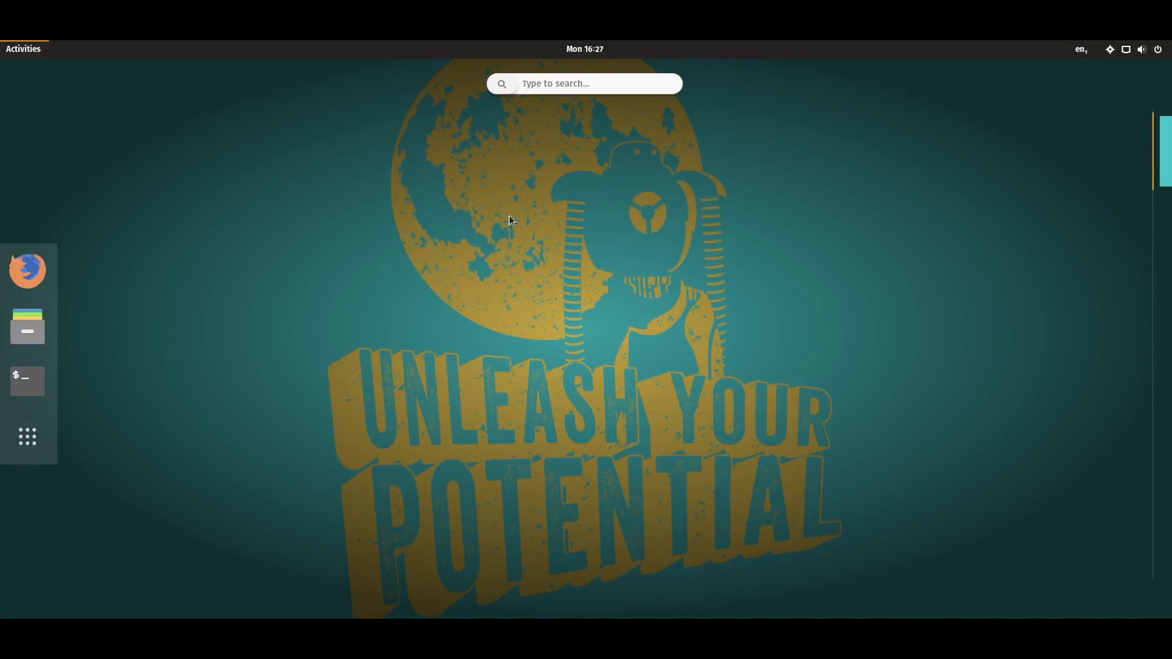
pyautogui.click(36, 54)
pyautogui.moveTo(419, 211); pyautogui.dragTo(962, 393)
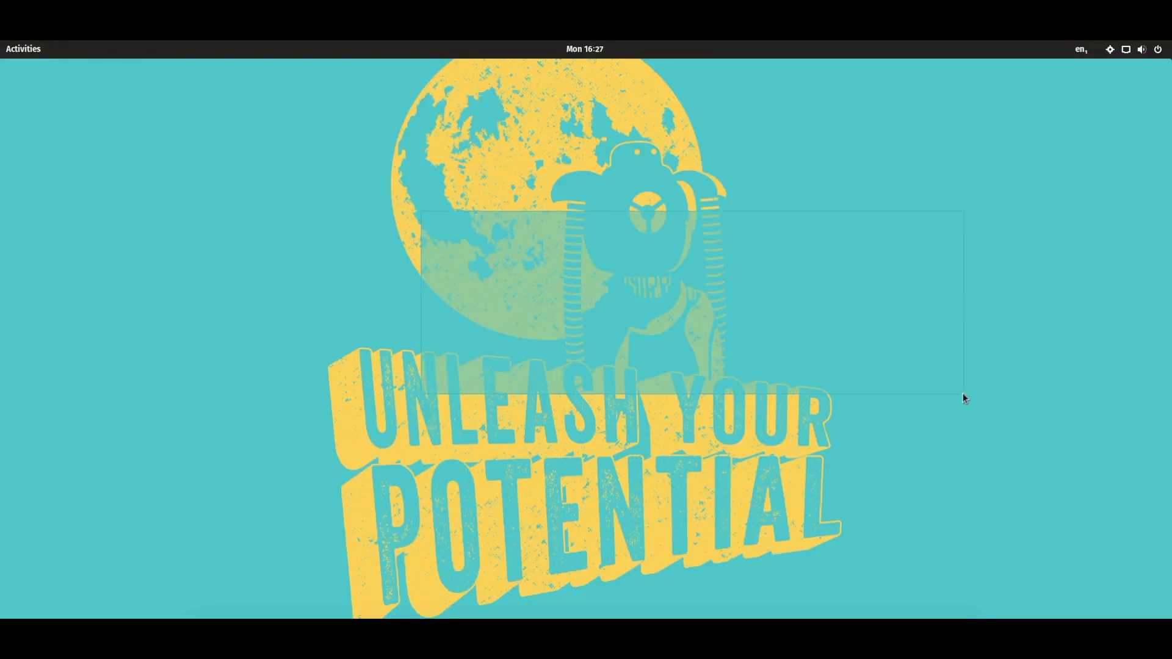
pyautogui.click(6, 54)
pyautogui.click(27, 436)
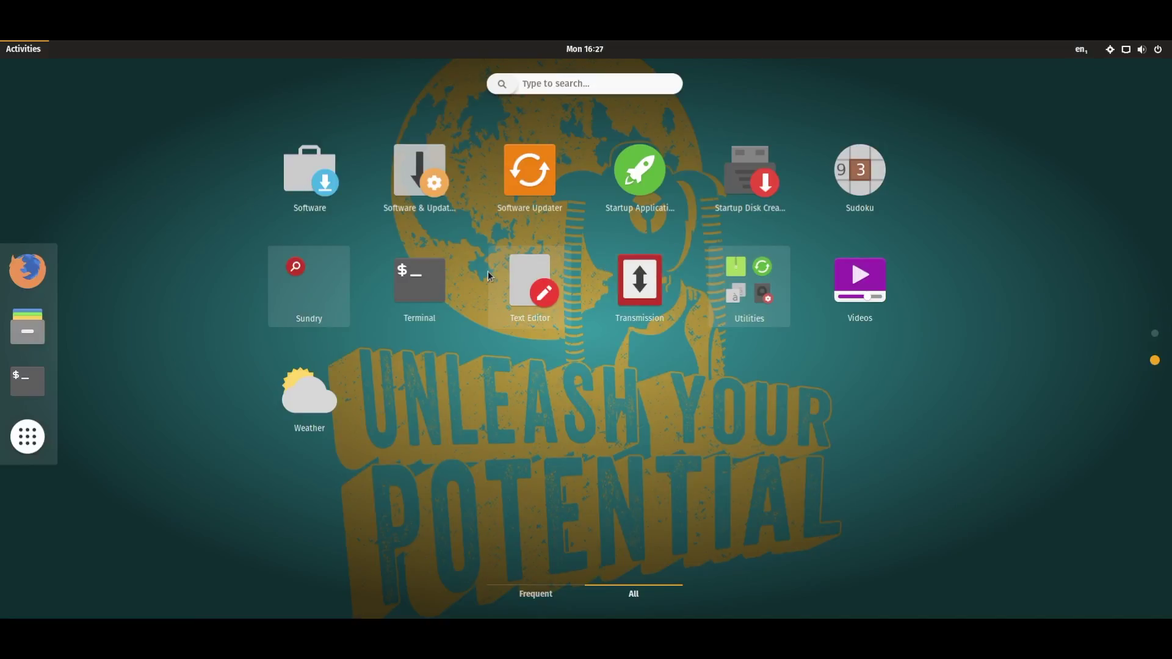
# Launch Tweak Tool from Utilities and set the GTK+ theme to Pop-Dark
pyautogui.click(734, 297)
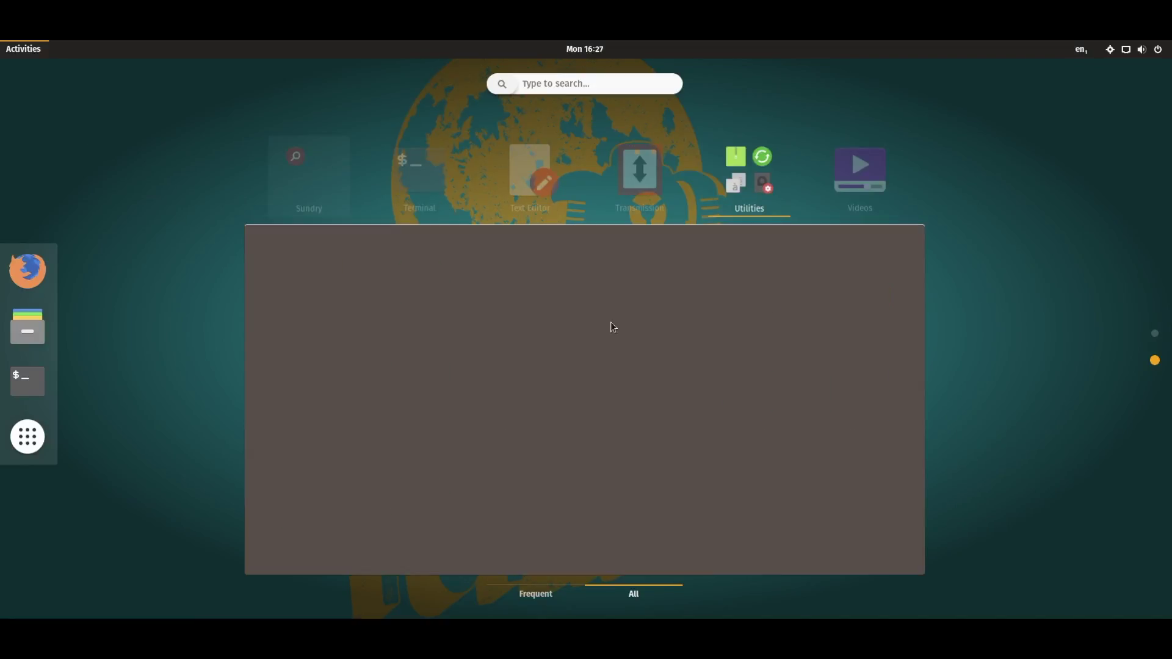
pyautogui.click(398, 511)
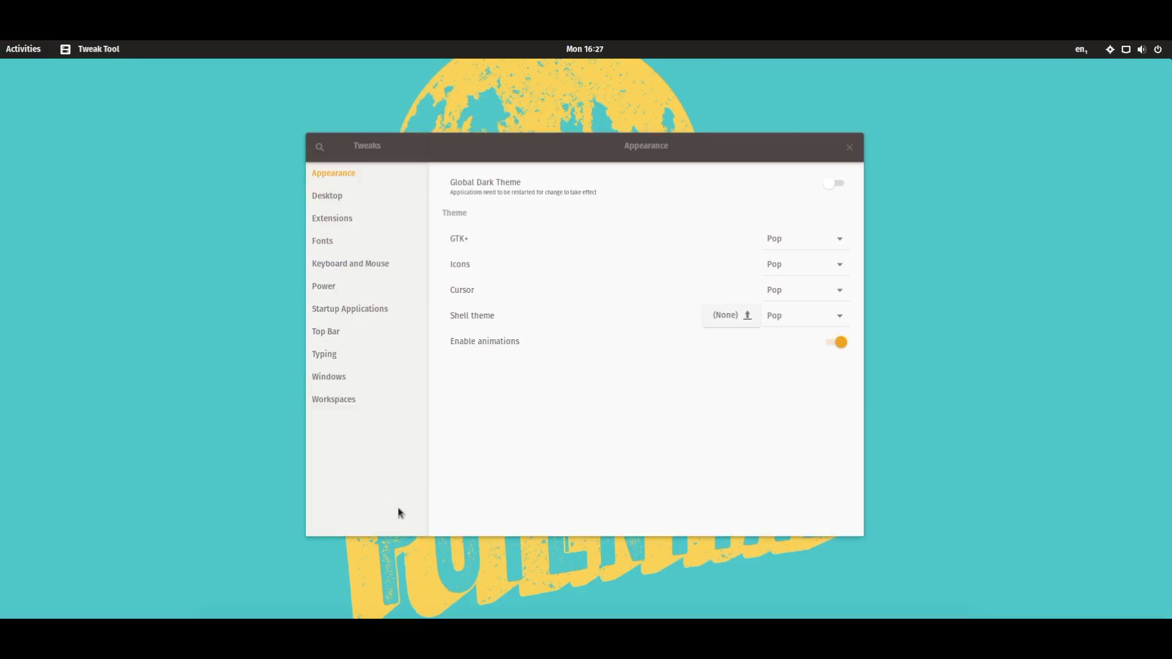
pyautogui.click(789, 240)
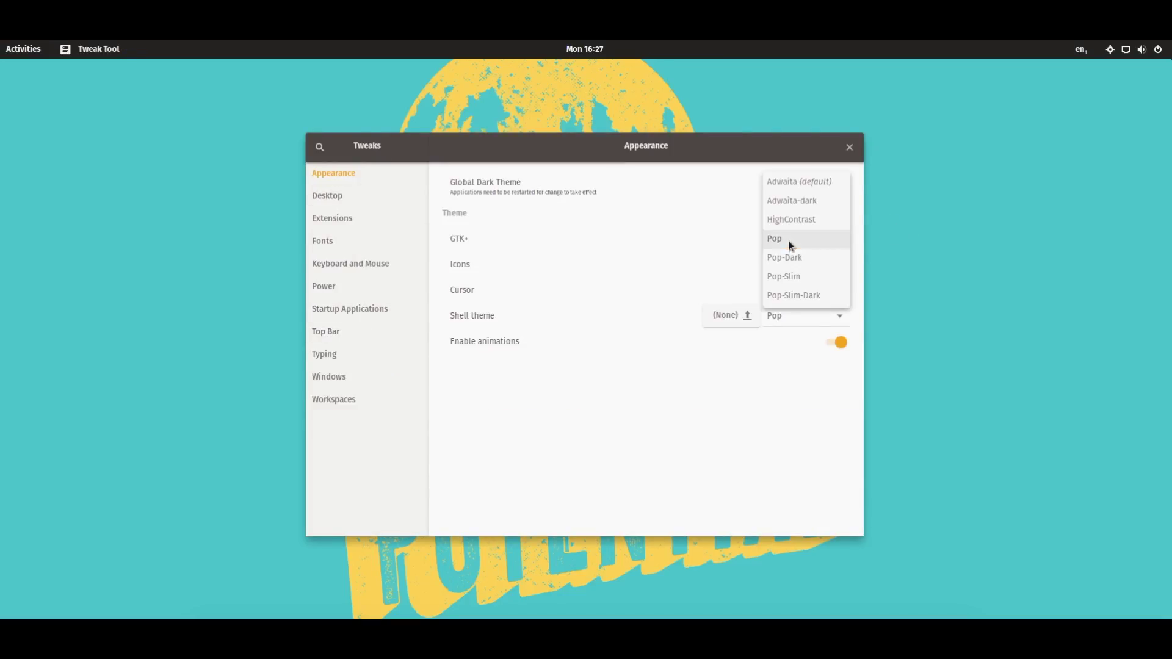
pyautogui.click(677, 237)
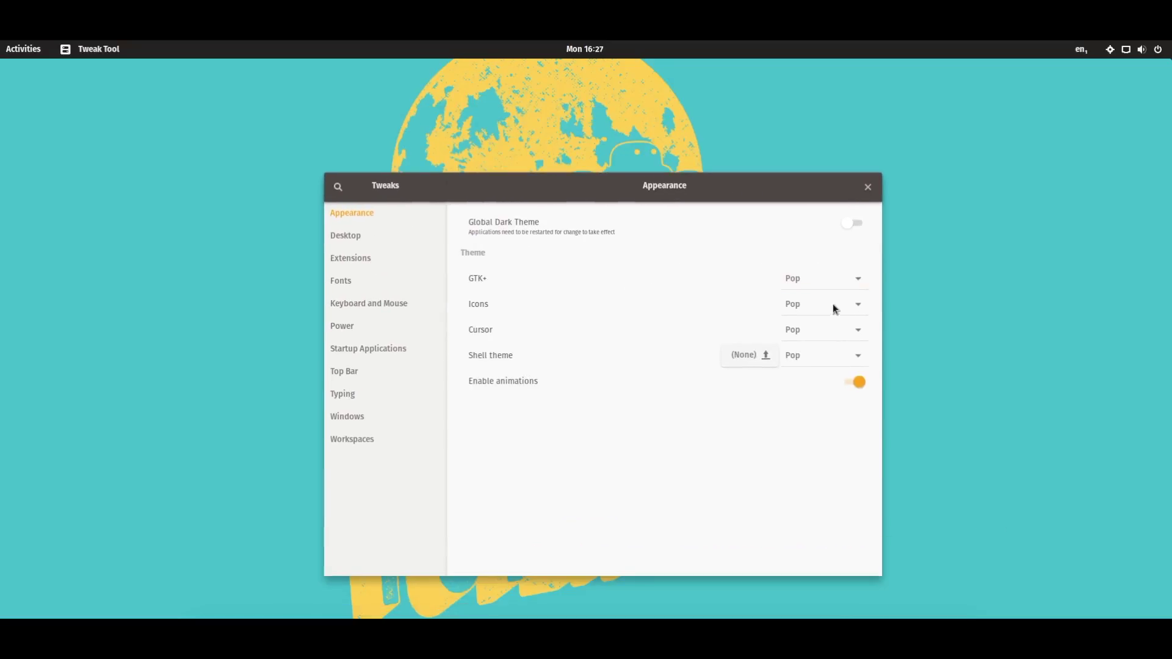
pyautogui.click(812, 279)
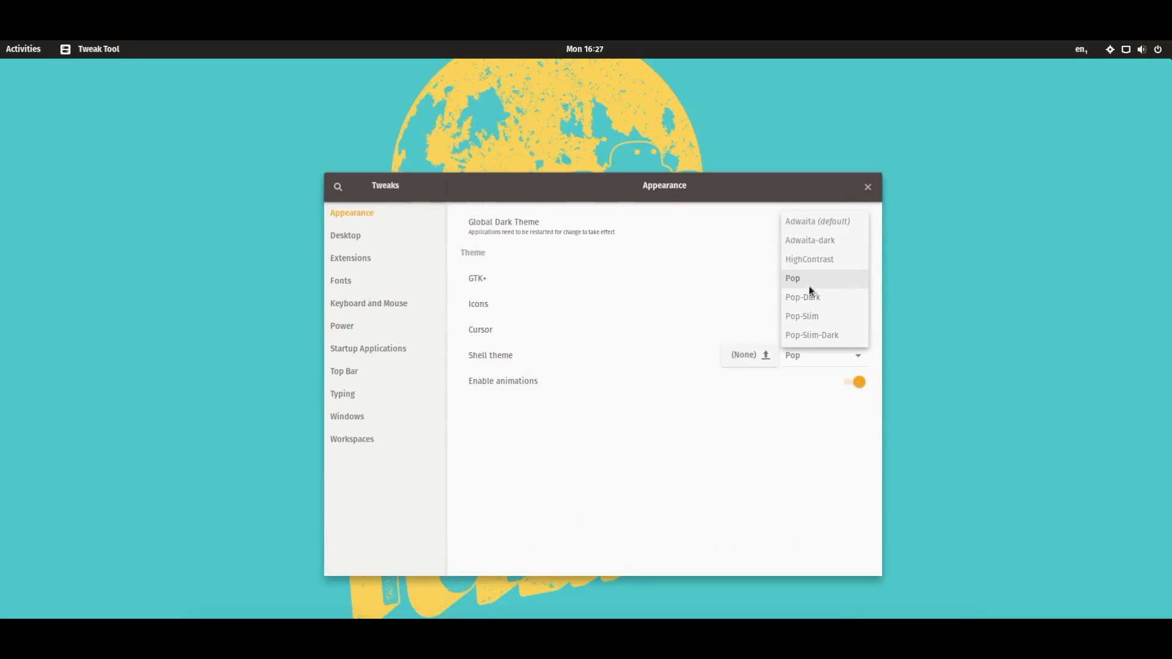
pyautogui.click(649, 197)
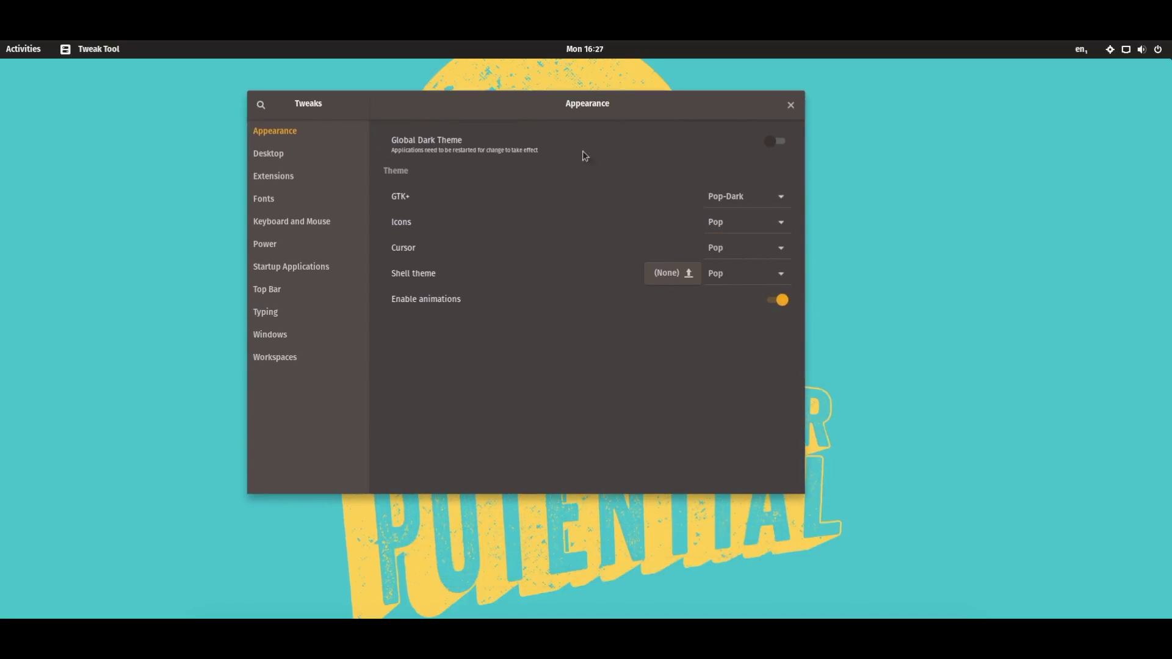
pyautogui.moveTo(449, 98); pyautogui.dragTo(415, 98)
pyautogui.click(748, 225)
pyautogui.click(501, 234)
# Try the Pop-os-branding icon theme, compare icons, then set icons back to Pop
pyautogui.click(750, 233)
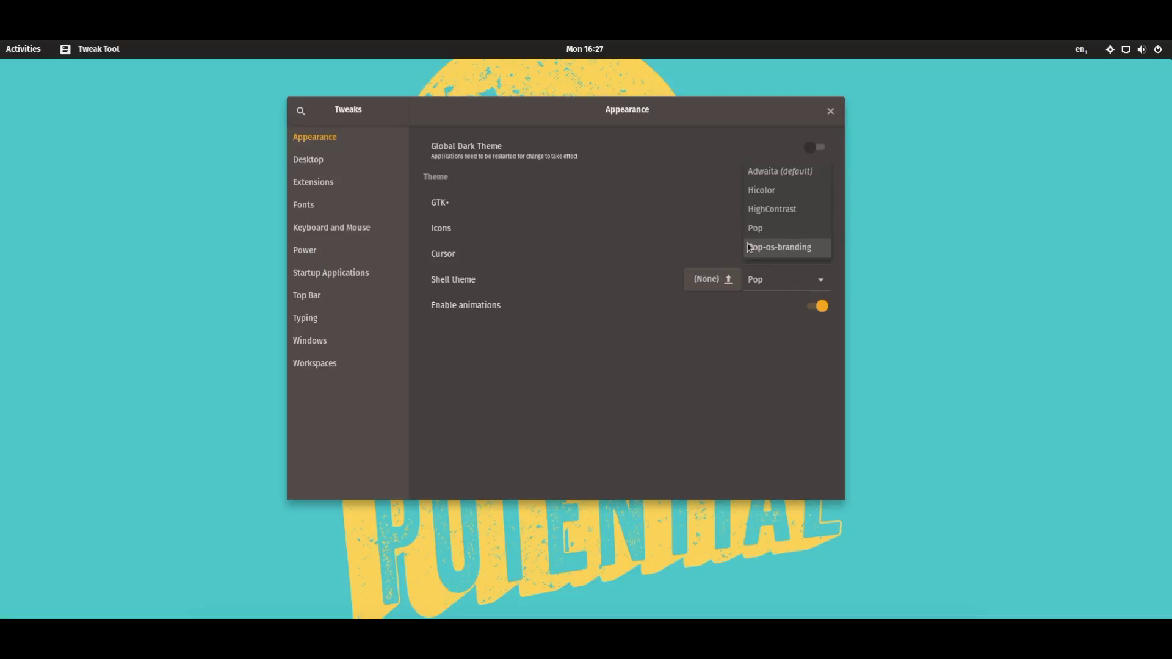
pyautogui.click(750, 247)
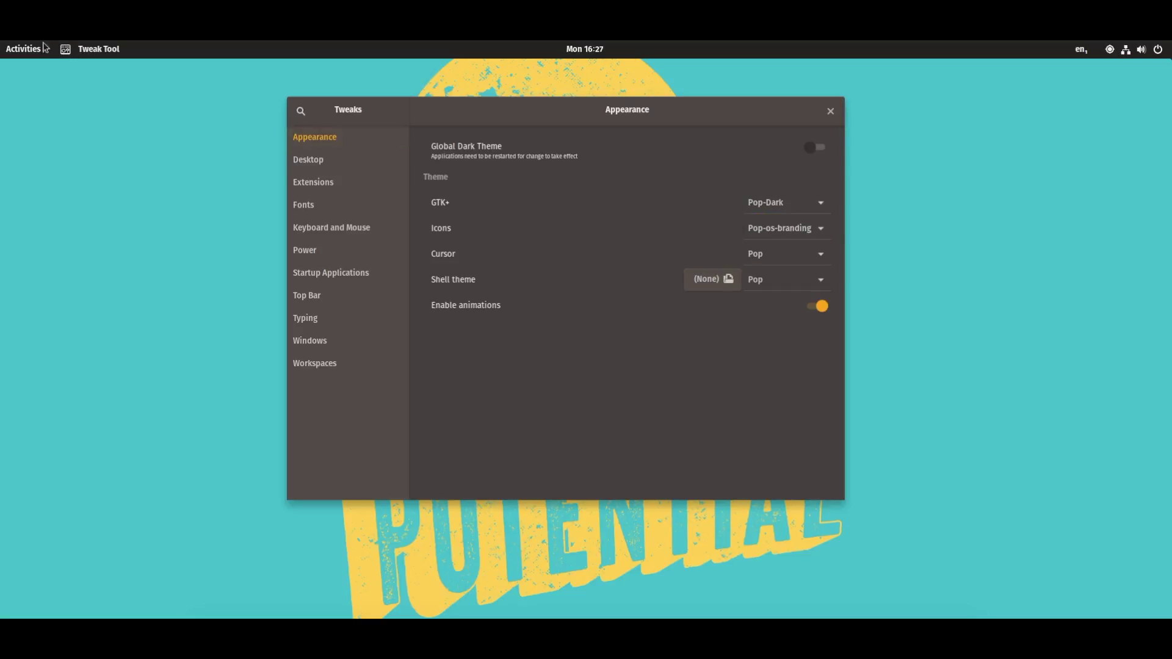
pyautogui.click(19, 50)
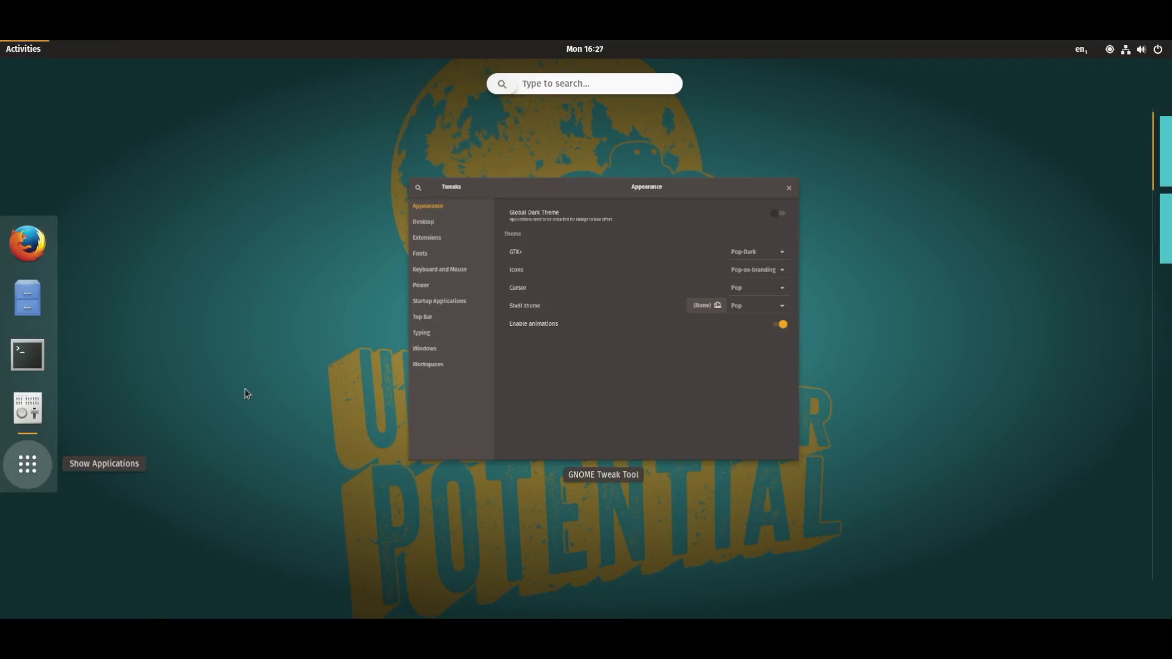
pyautogui.press('Return')
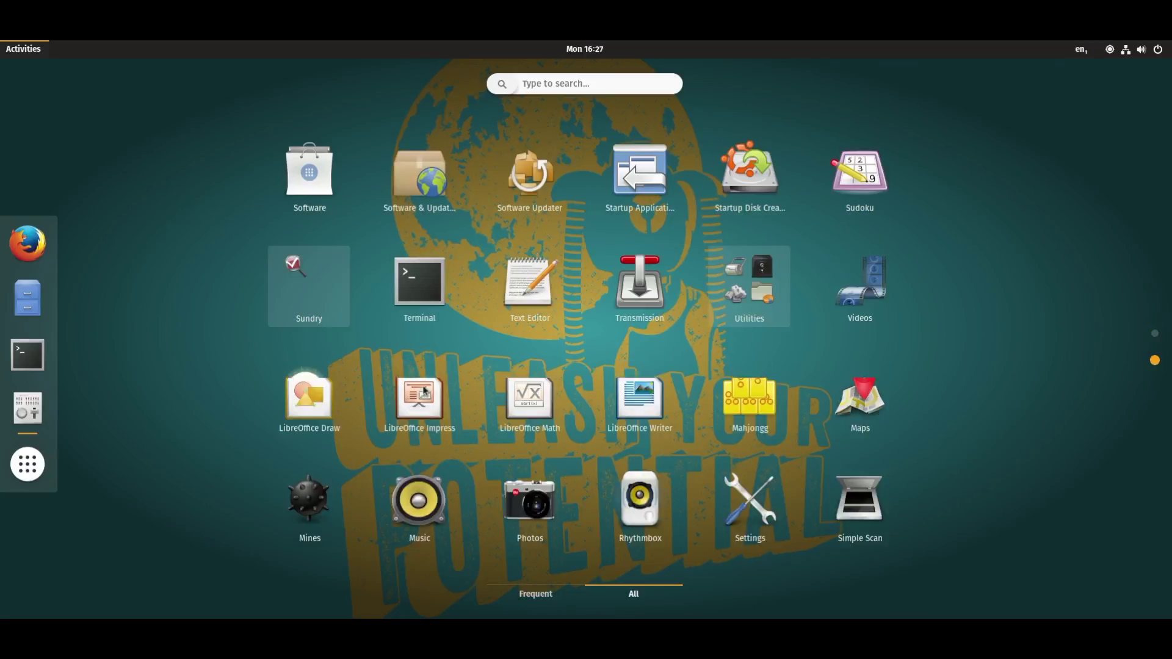
pyautogui.click(18, 56)
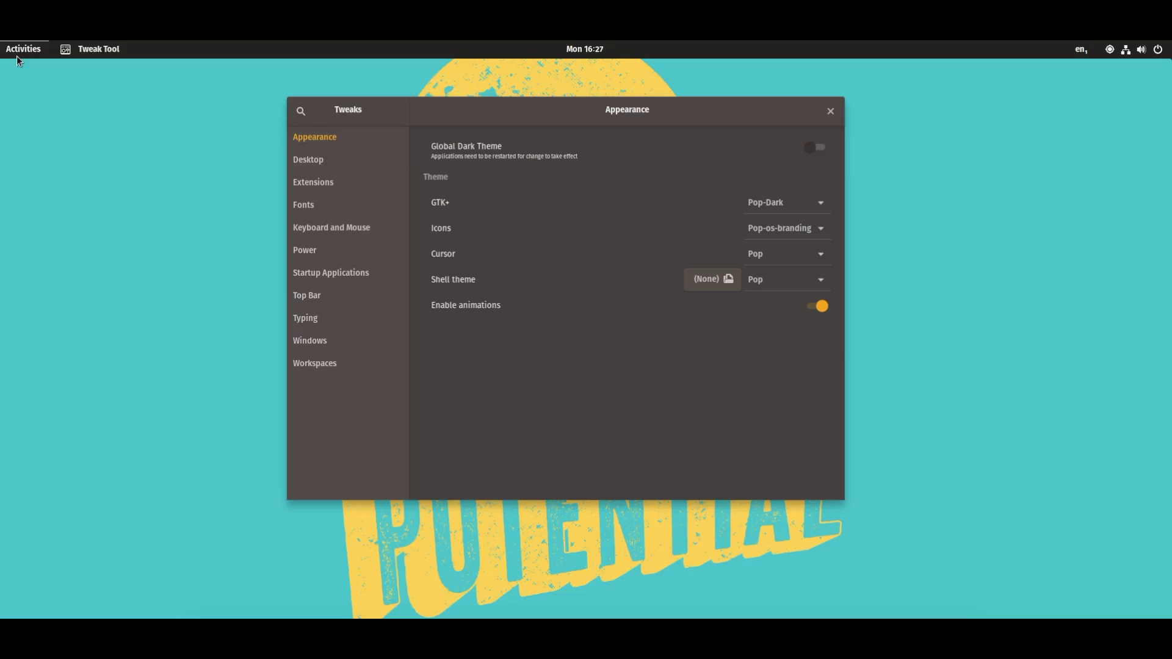
pyautogui.click(749, 237)
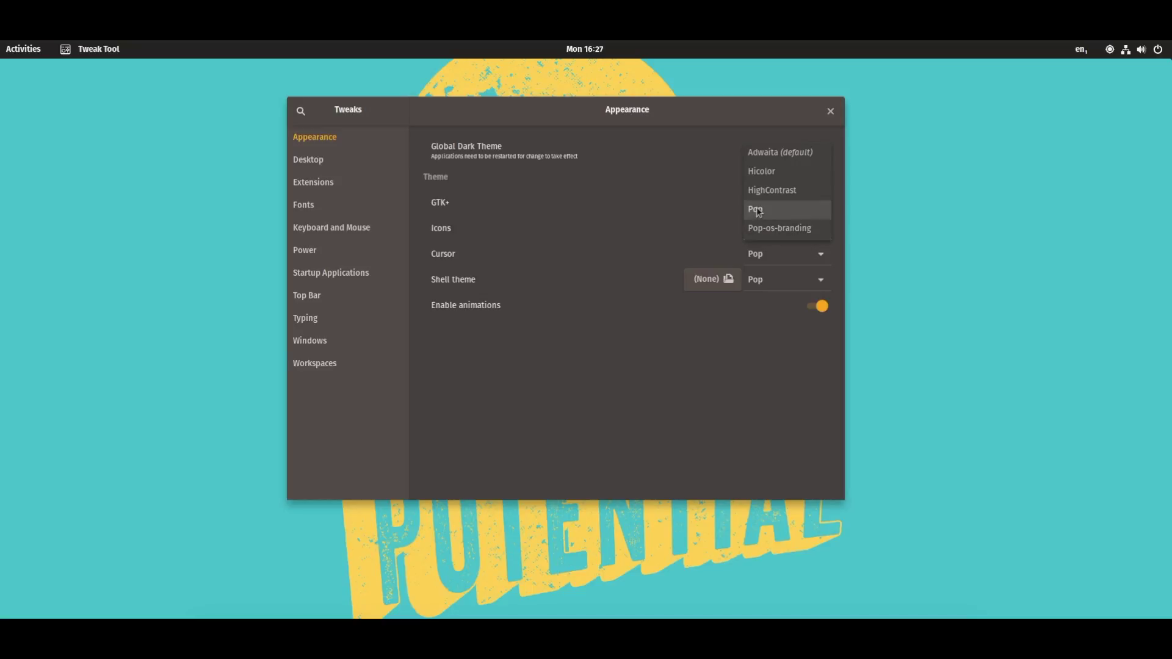
pyautogui.click(759, 212)
# Keep Pop as the cursor theme and set the shell theme to Pop-Dark
pyautogui.click(746, 259)
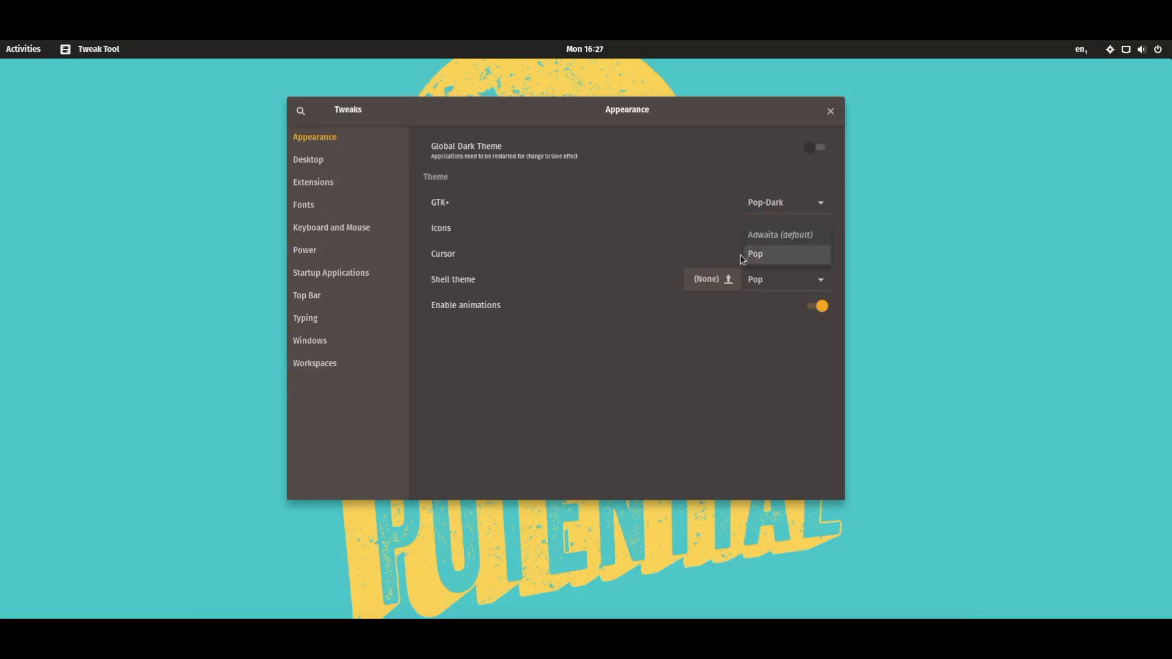
pyautogui.click(742, 259)
pyautogui.click(777, 280)
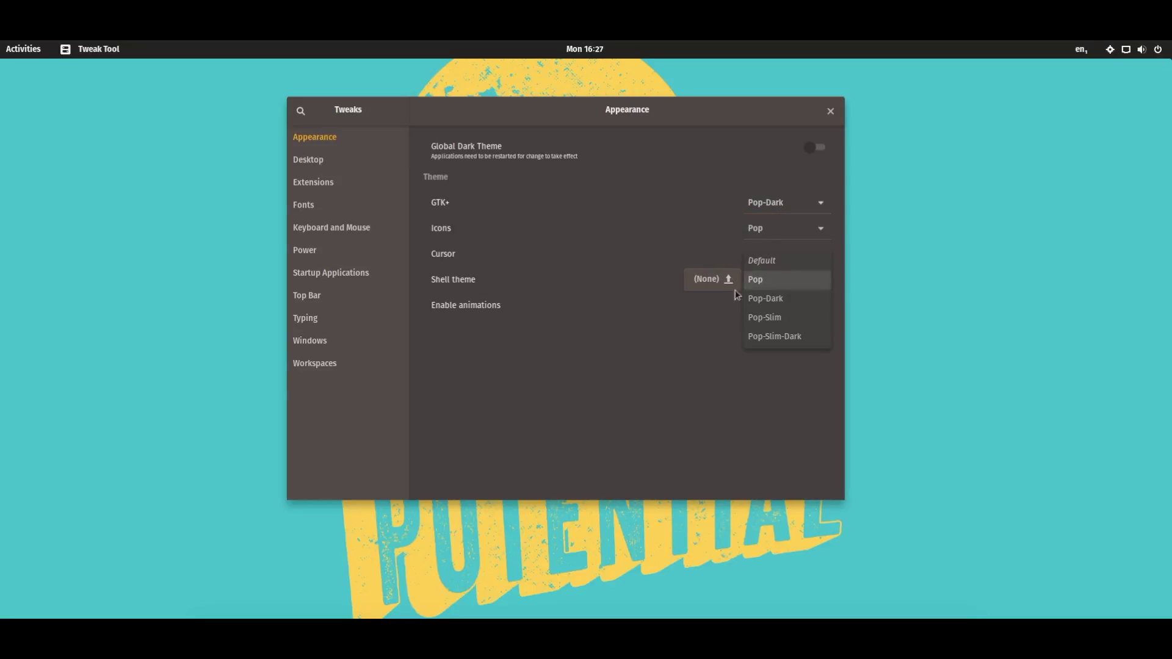
pyautogui.click(596, 329)
pyautogui.click(786, 285)
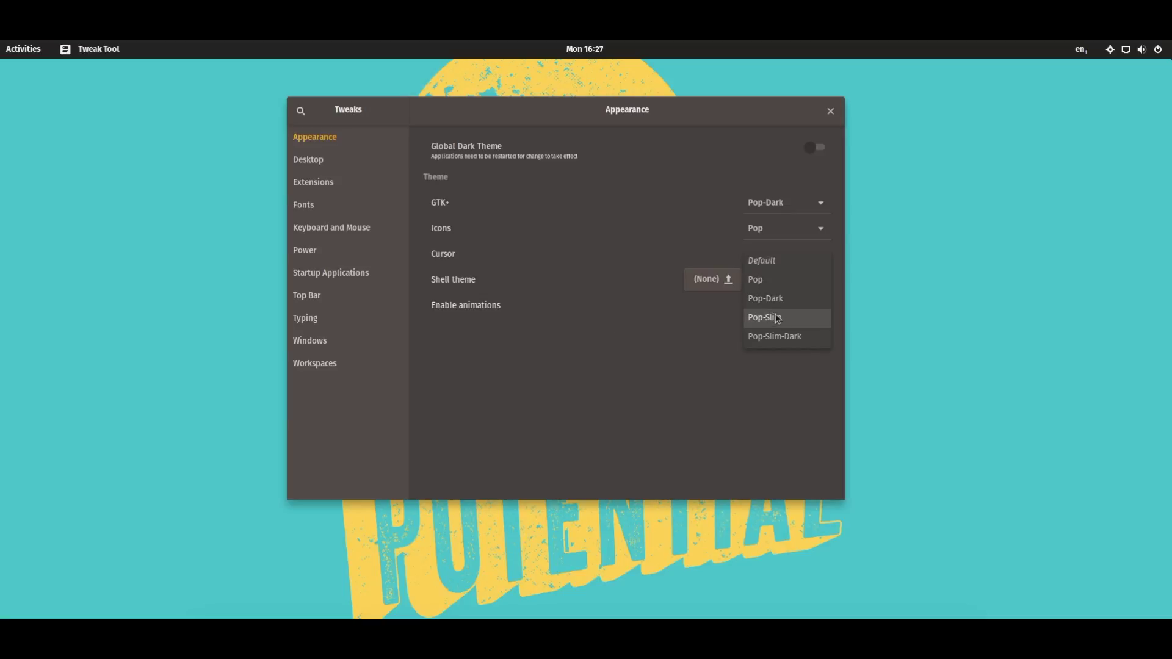
pyautogui.click(767, 299)
pyautogui.click(774, 289)
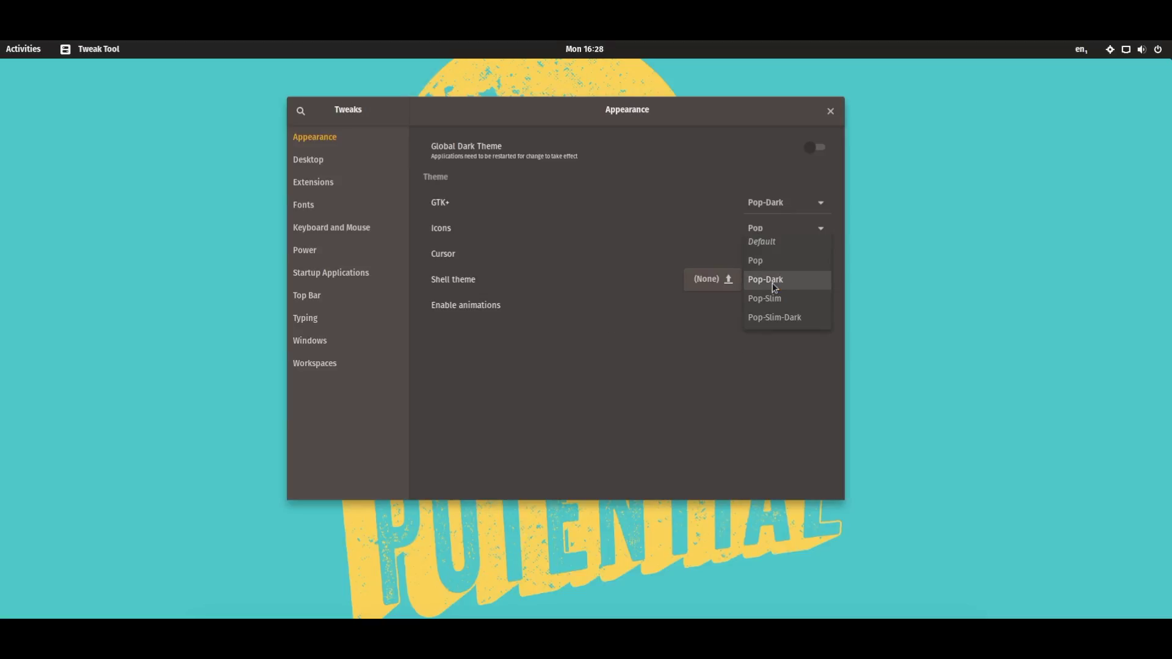
pyautogui.click(599, 327)
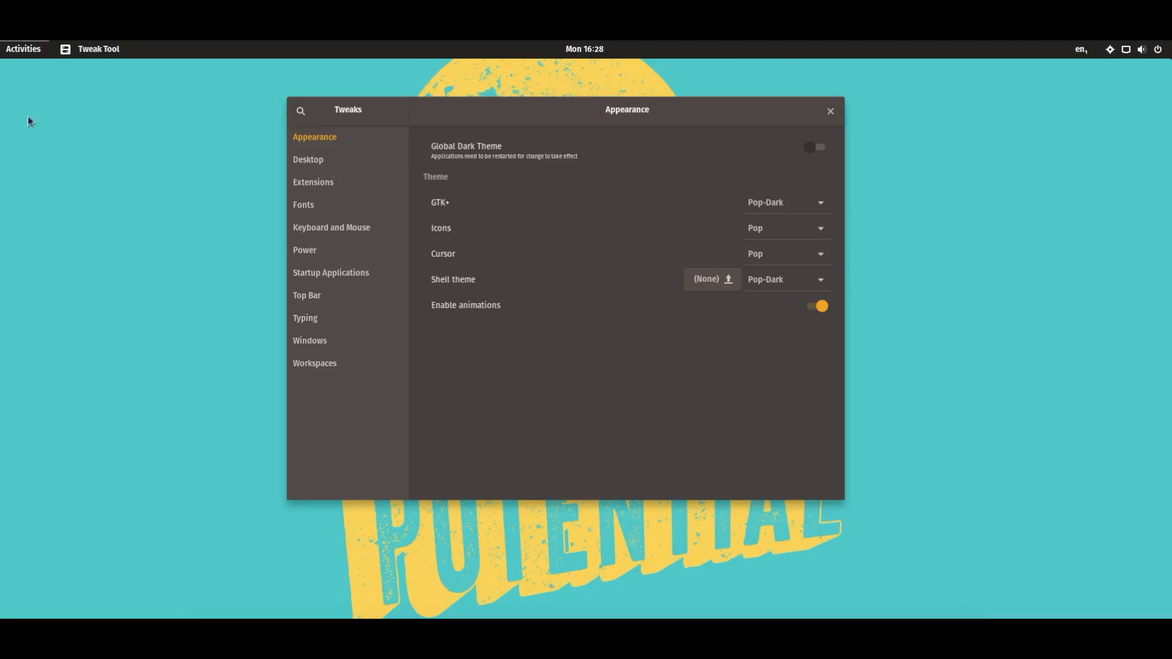
# Preview the Pop-Dark and Pop-Slim shell themes, then settle on the Pop shell theme
pyautogui.click(23, 49)
pyautogui.click(41, 51)
pyautogui.click(782, 279)
pyautogui.click(809, 318)
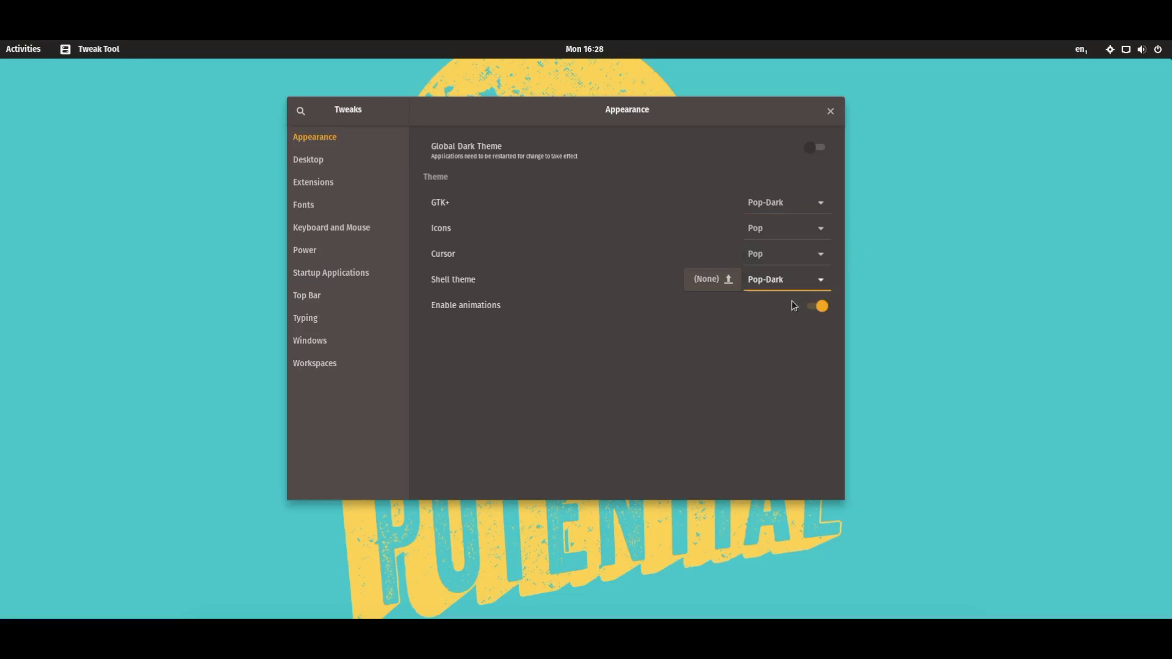
pyautogui.click(24, 54)
pyautogui.click(17, 52)
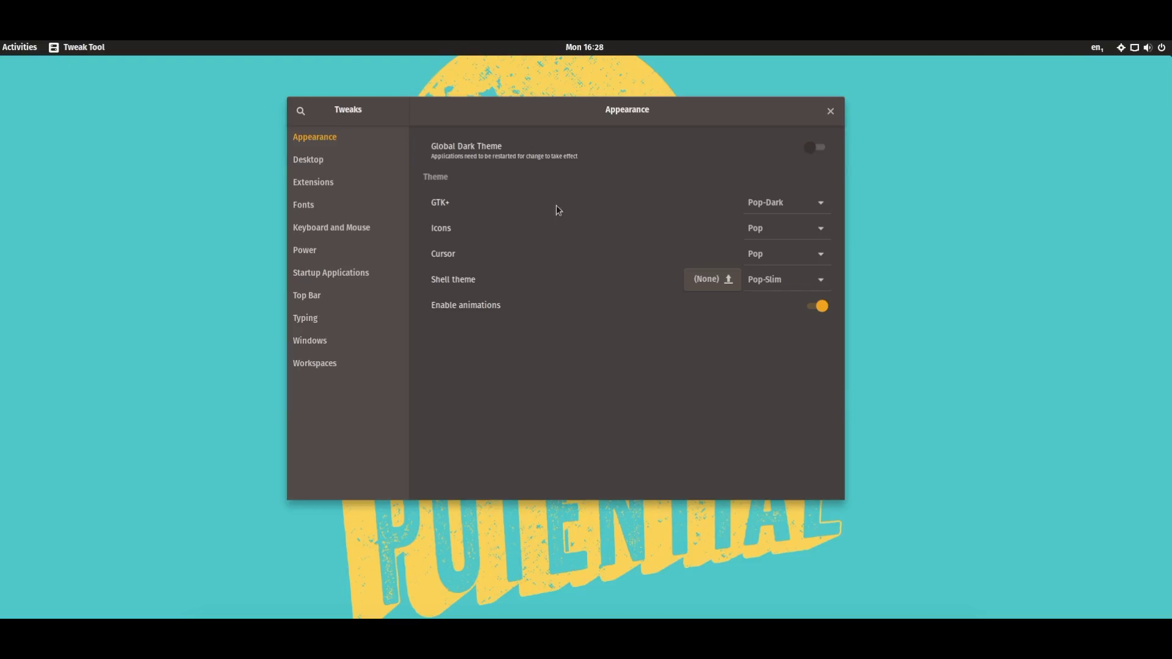
pyautogui.click(760, 279)
pyautogui.click(755, 242)
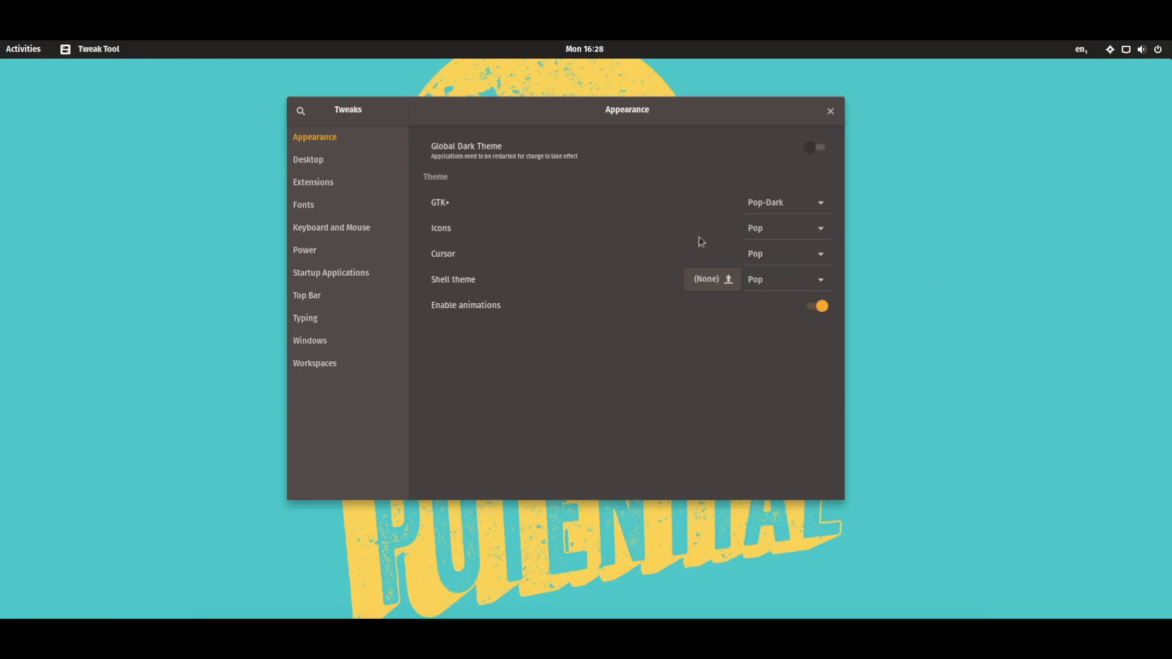
pyautogui.moveTo(448, 117); pyautogui.dragTo(394, 130)
# Close Tweak Tool and the Files window, cancelling the virtual machine's power-off dialog
pyautogui.click(778, 123)
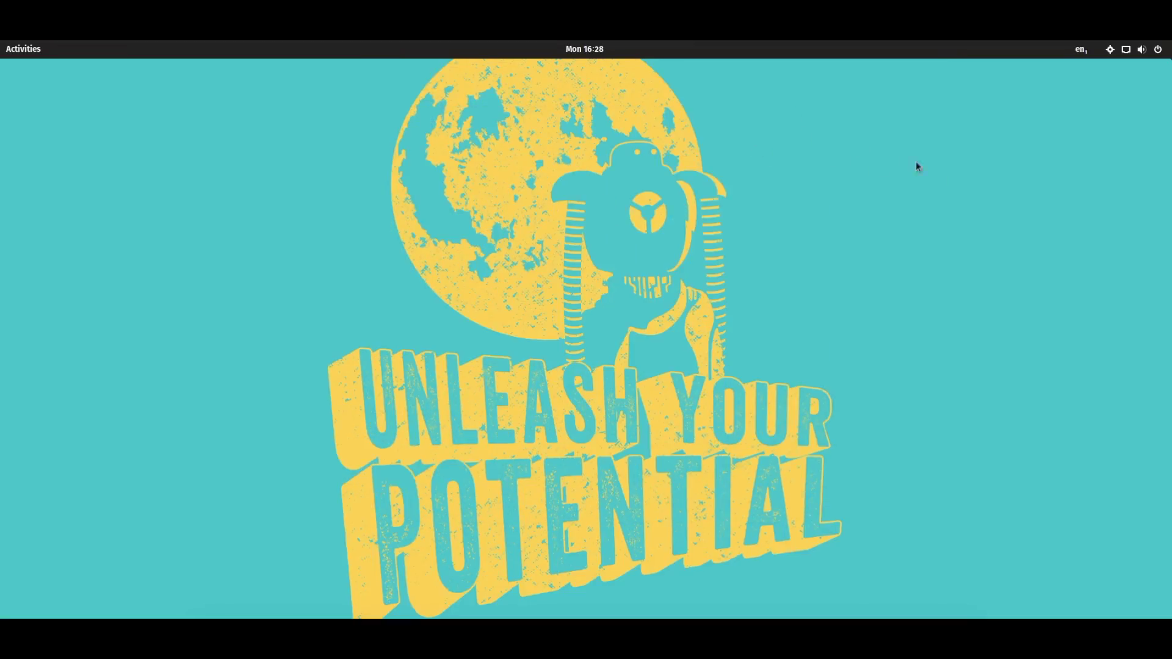
pyautogui.click(13, 49)
pyautogui.click(74, 301)
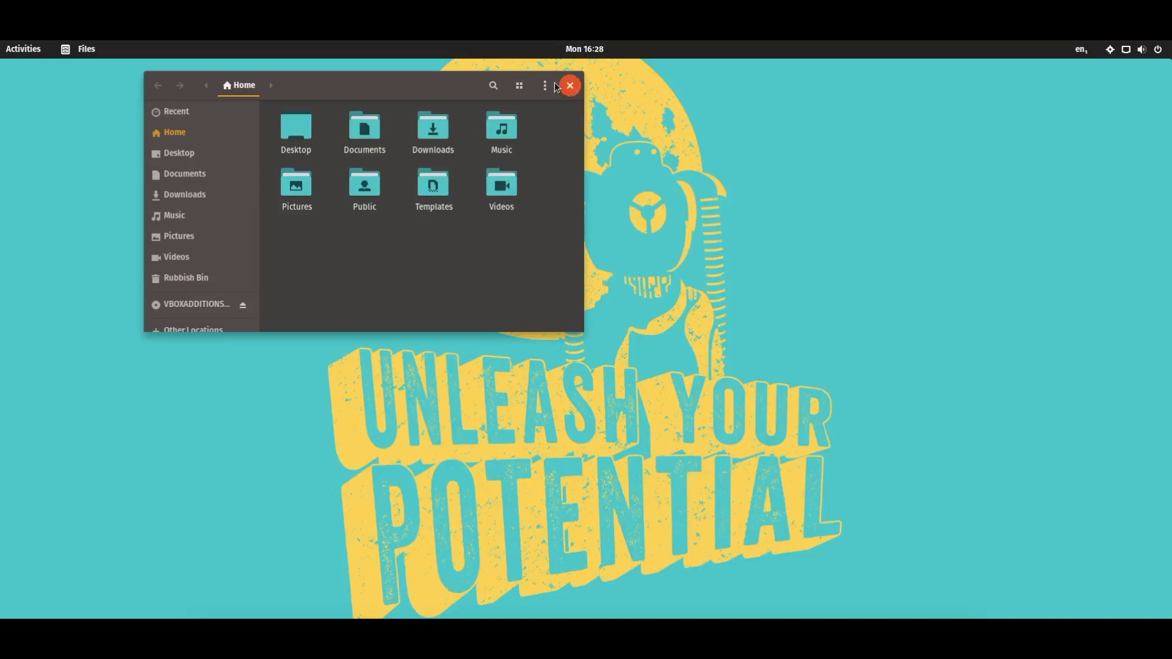
pyautogui.click(571, 86)
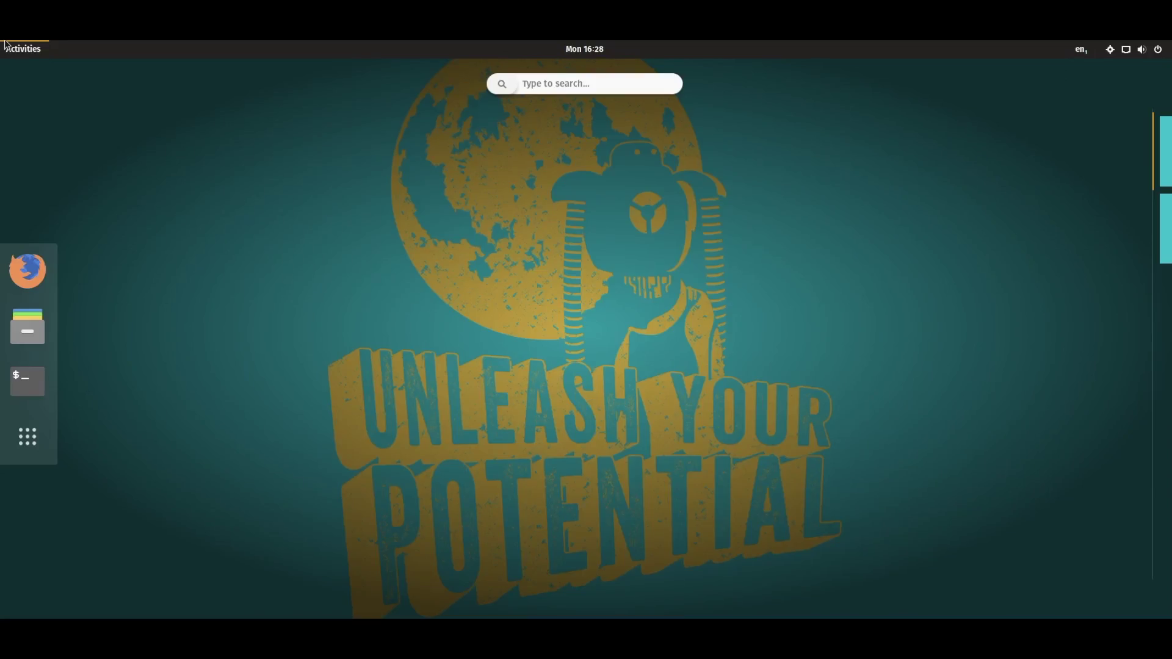
pyautogui.click(5, 44)
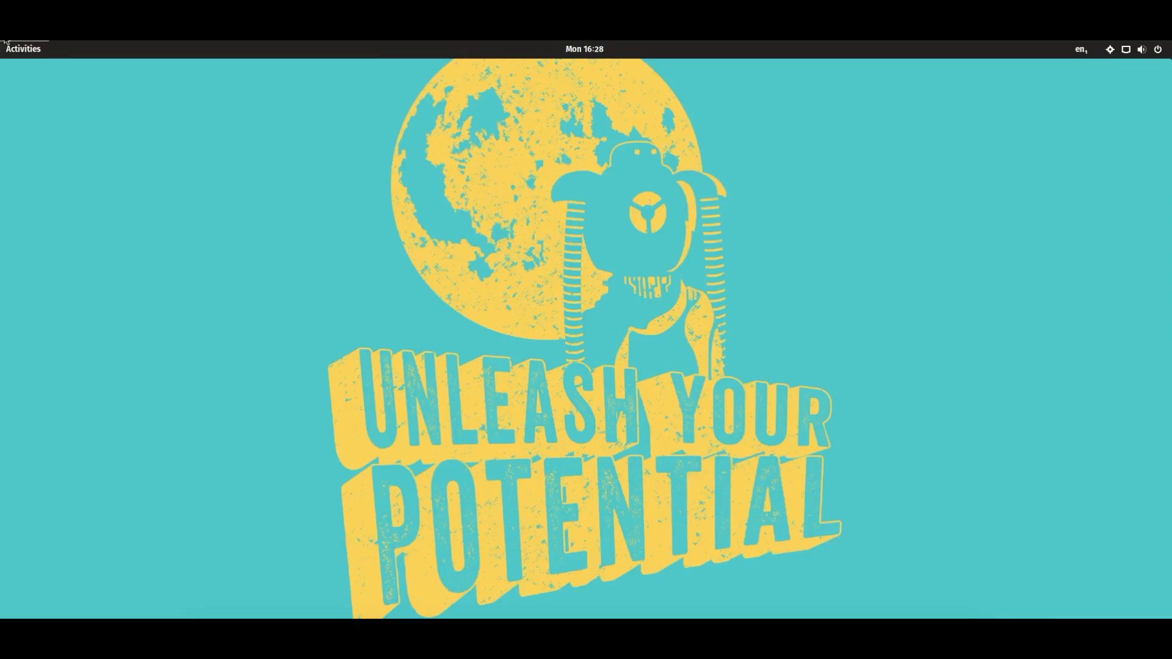
pyautogui.hotkey('ctrl', 'q')
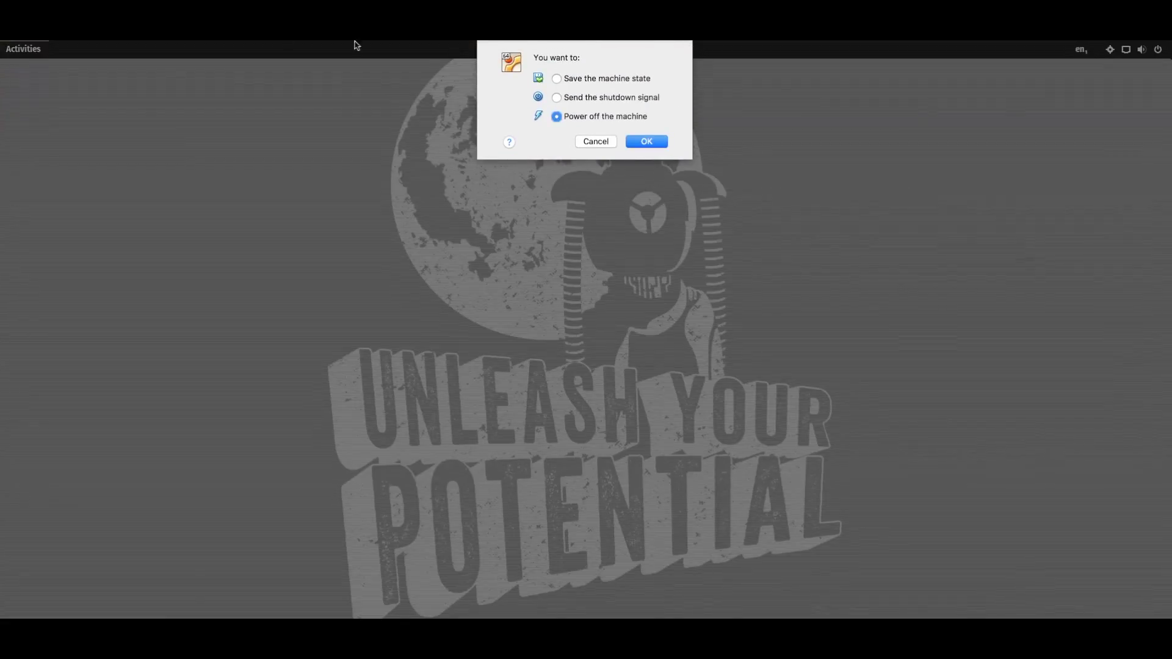
pyautogui.click(590, 142)
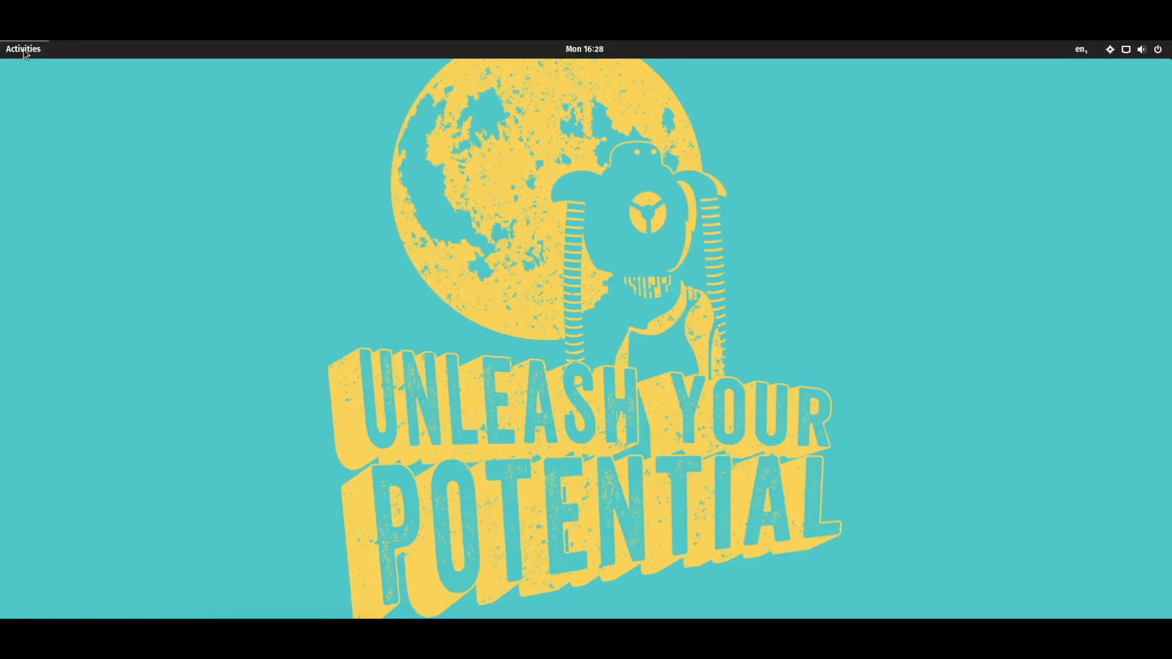
# Launch Files, move and close it, then show the All applications grid
pyautogui.click(23, 49)
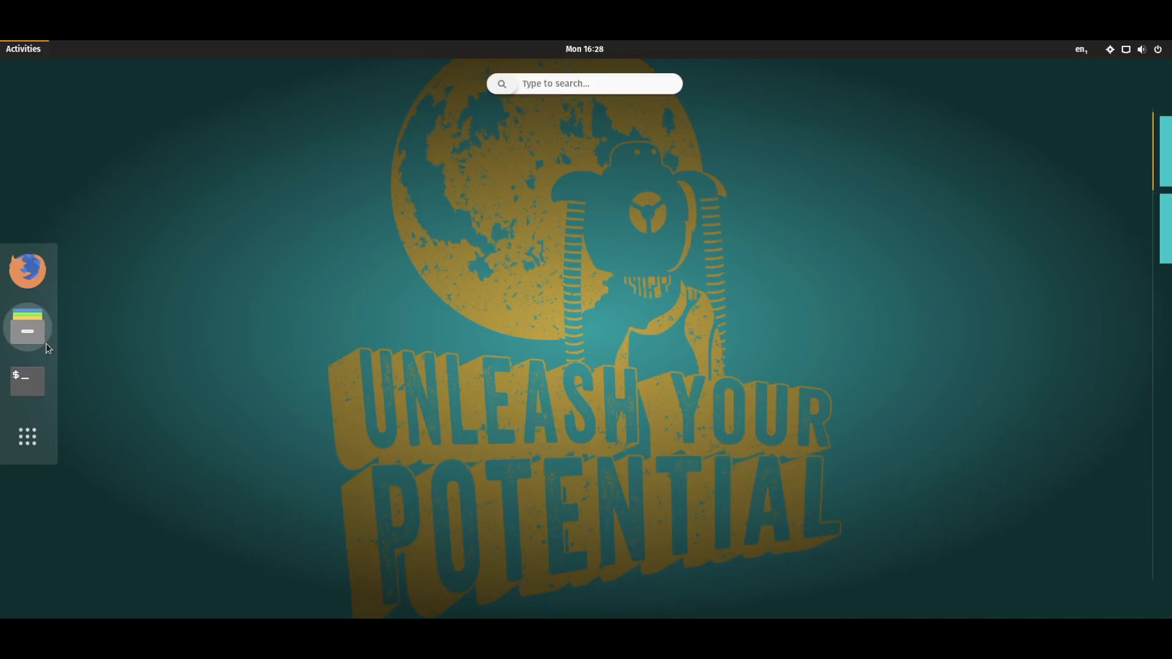
pyautogui.click(47, 346)
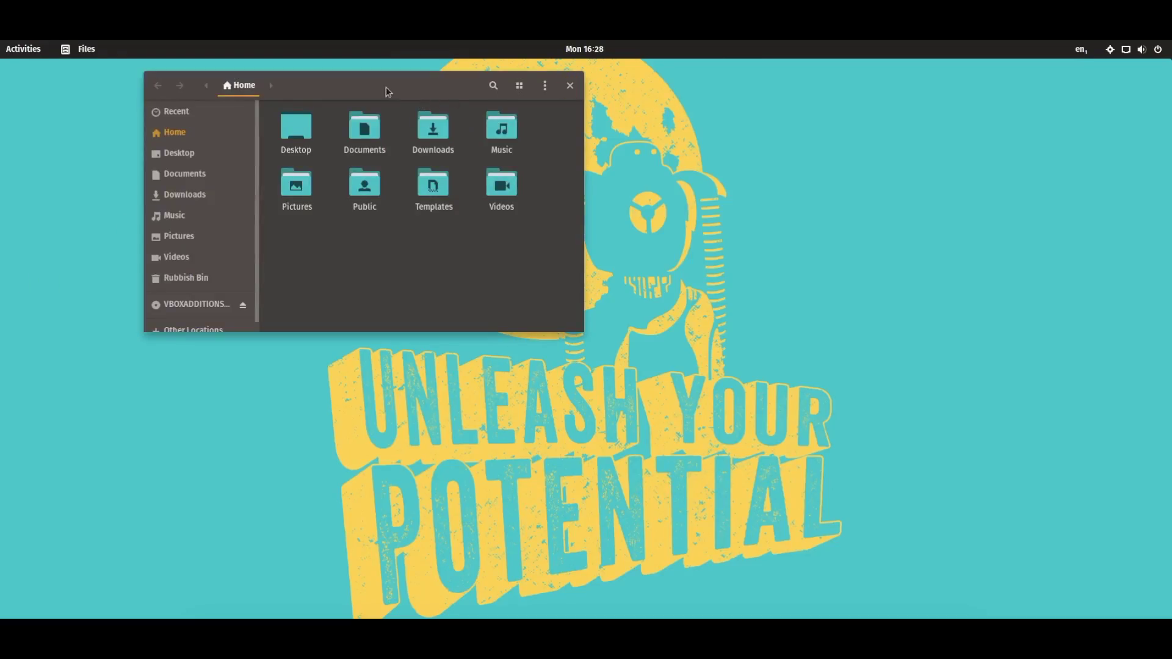
pyautogui.moveTo(385, 87); pyautogui.dragTo(430, 199)
pyautogui.click(620, 200)
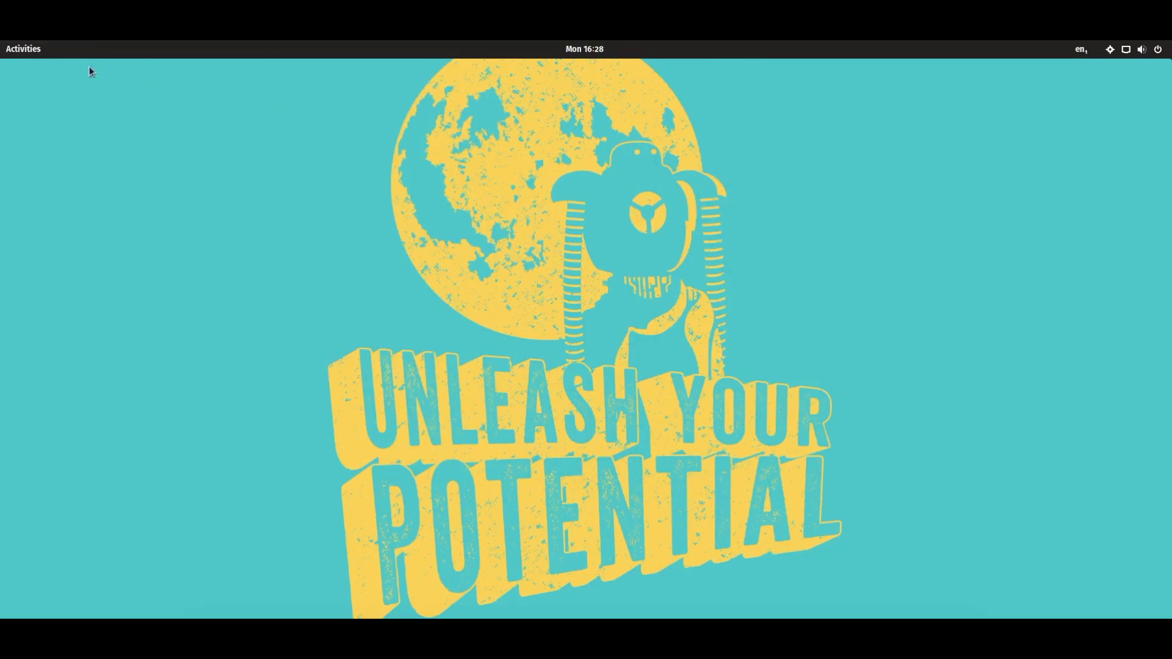
pyautogui.click(45, 50)
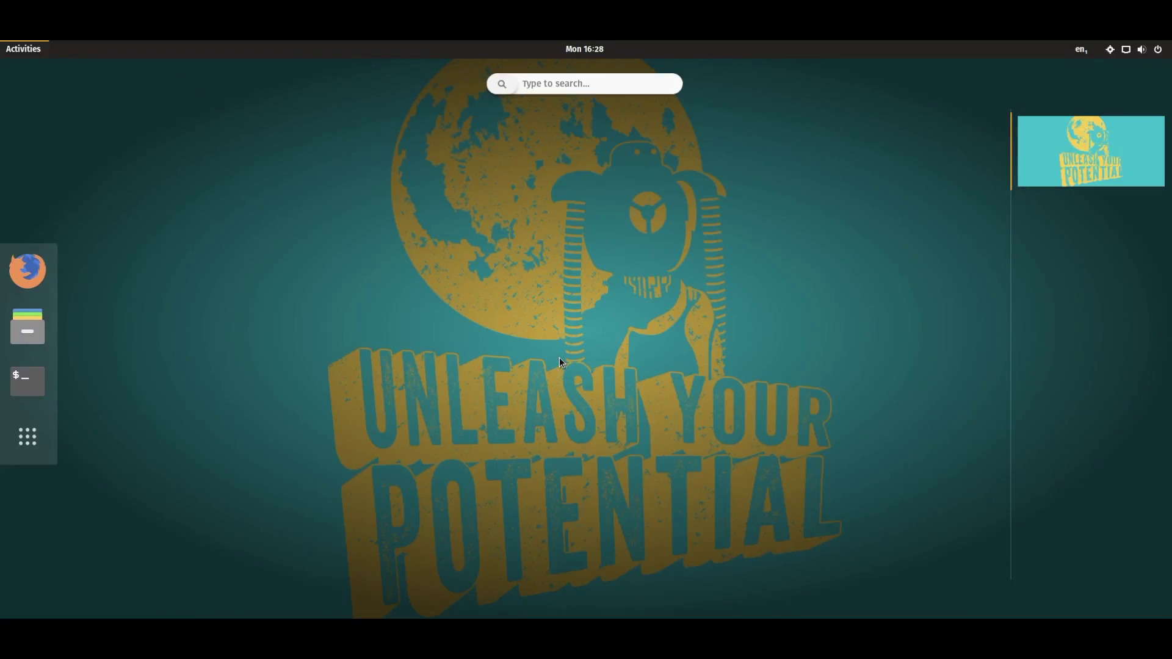
pyautogui.click(27, 437)
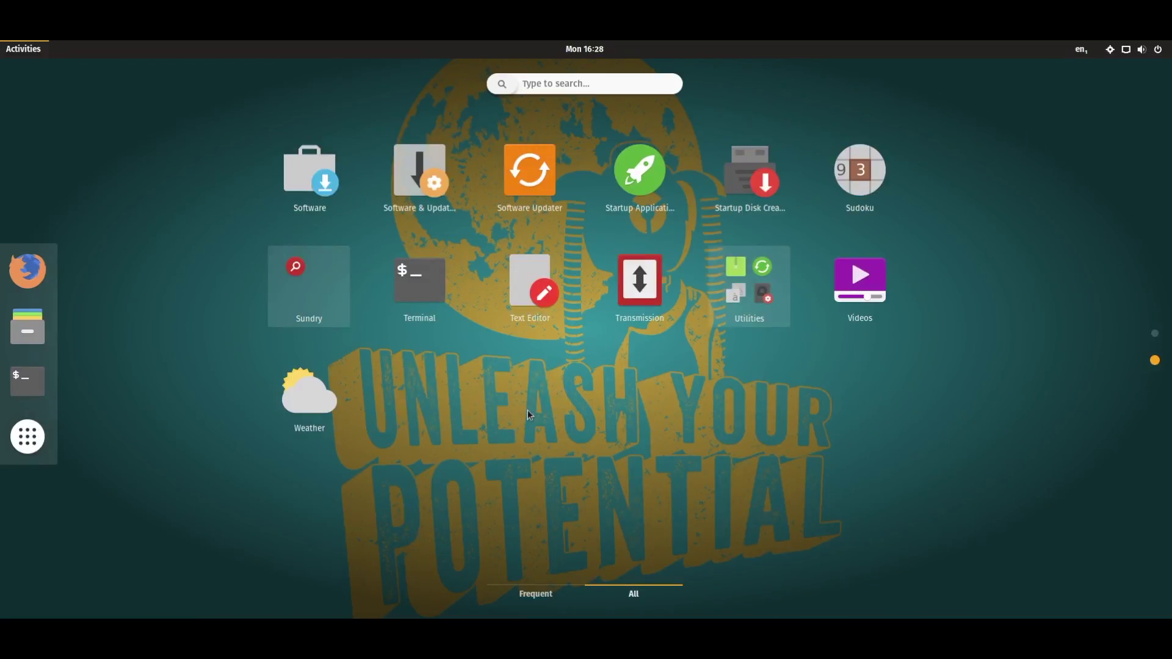
# Open background settings from the desktop menu and pick the dark 'Unleash Your Potential' wallpaper
pyautogui.click(32, 52)
pyautogui.rightClick(487, 333)
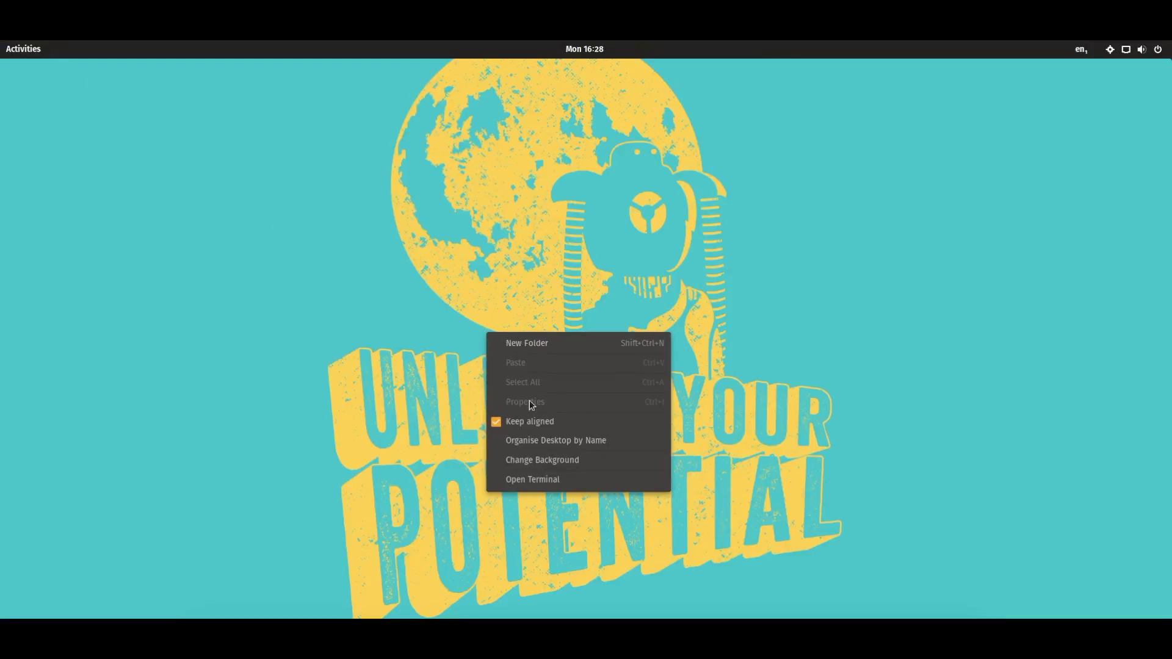
pyautogui.click(544, 458)
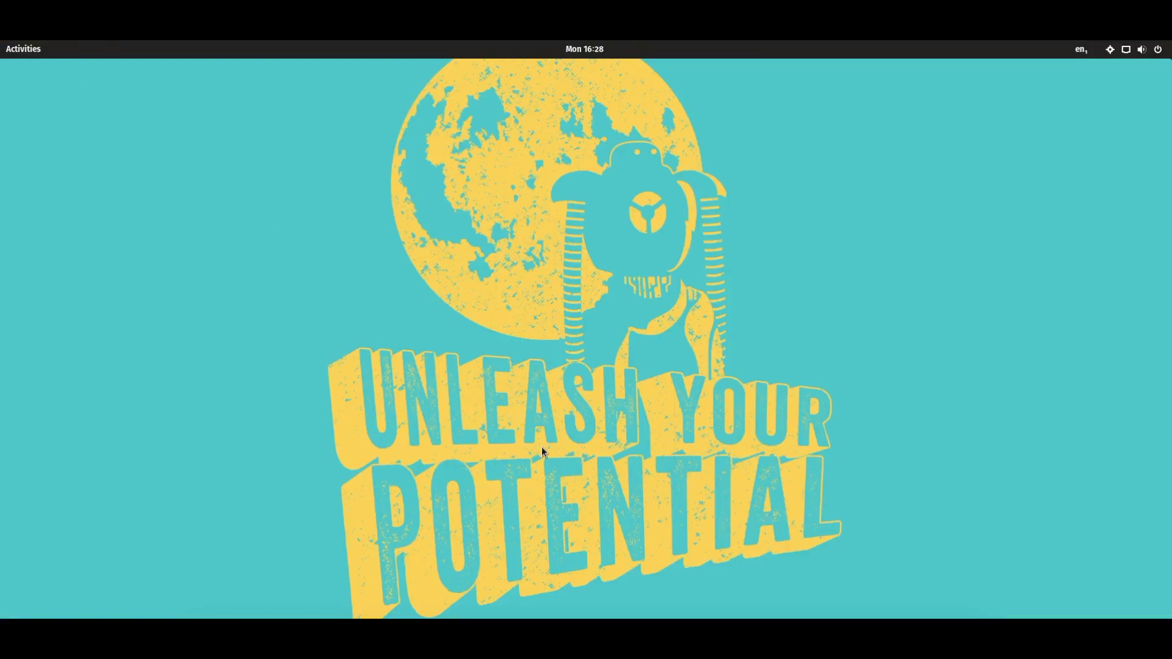
pyautogui.moveTo(542, 173); pyautogui.dragTo(705, 164)
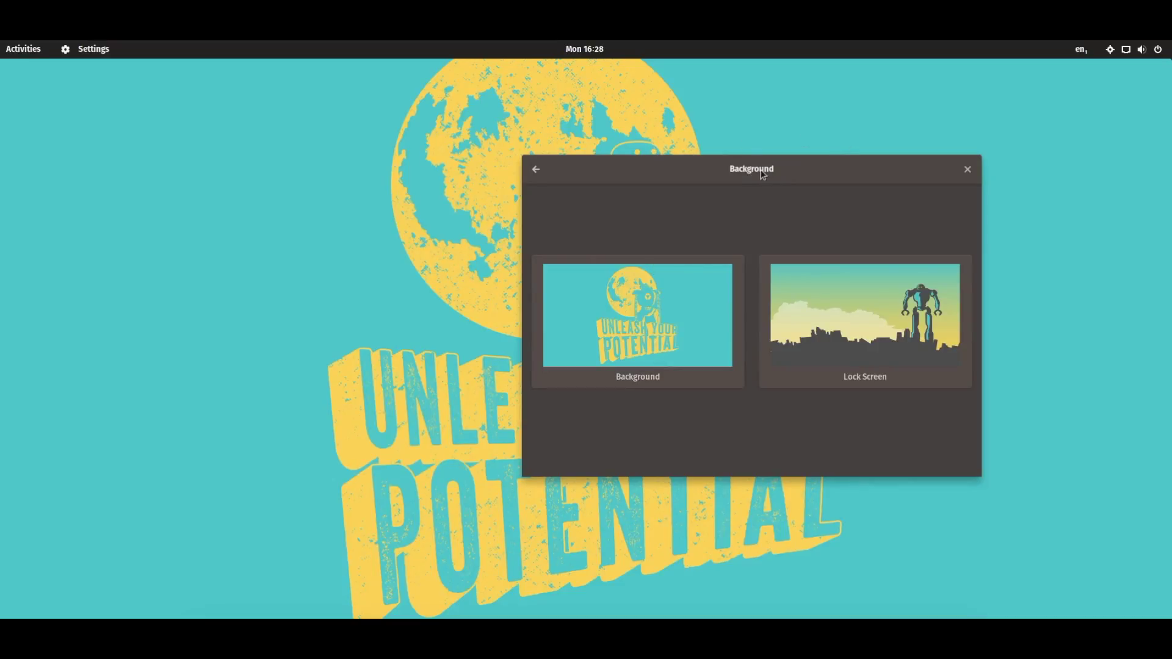
pyautogui.scroll(-2, 801, 345)
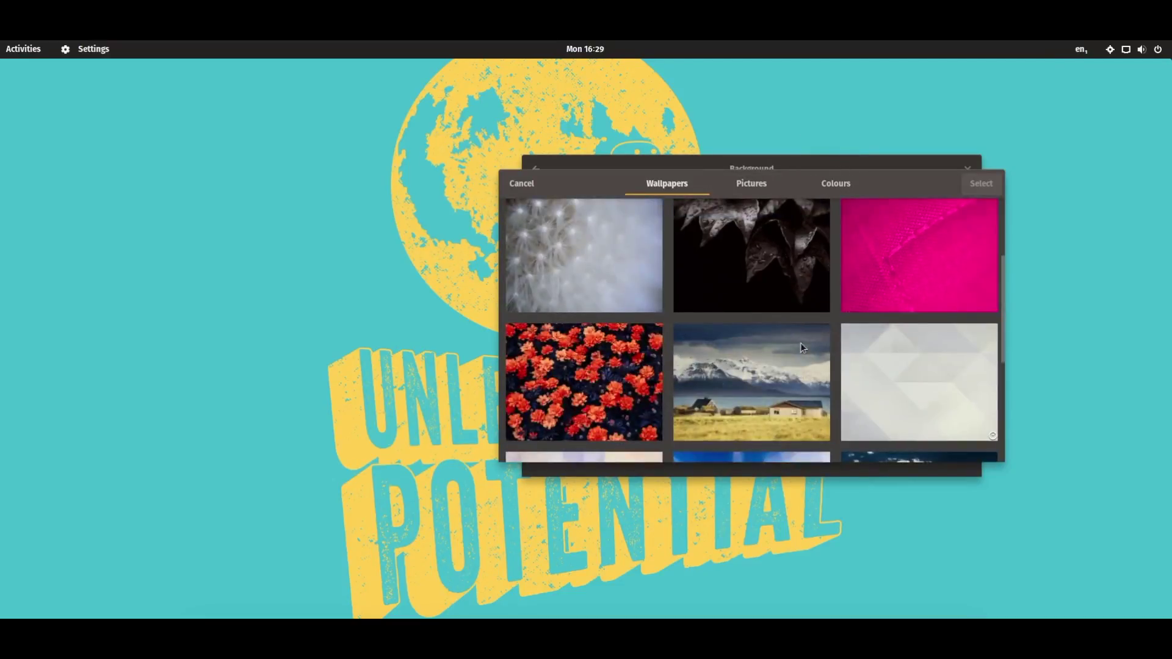
pyautogui.scroll(-10, 801, 345)
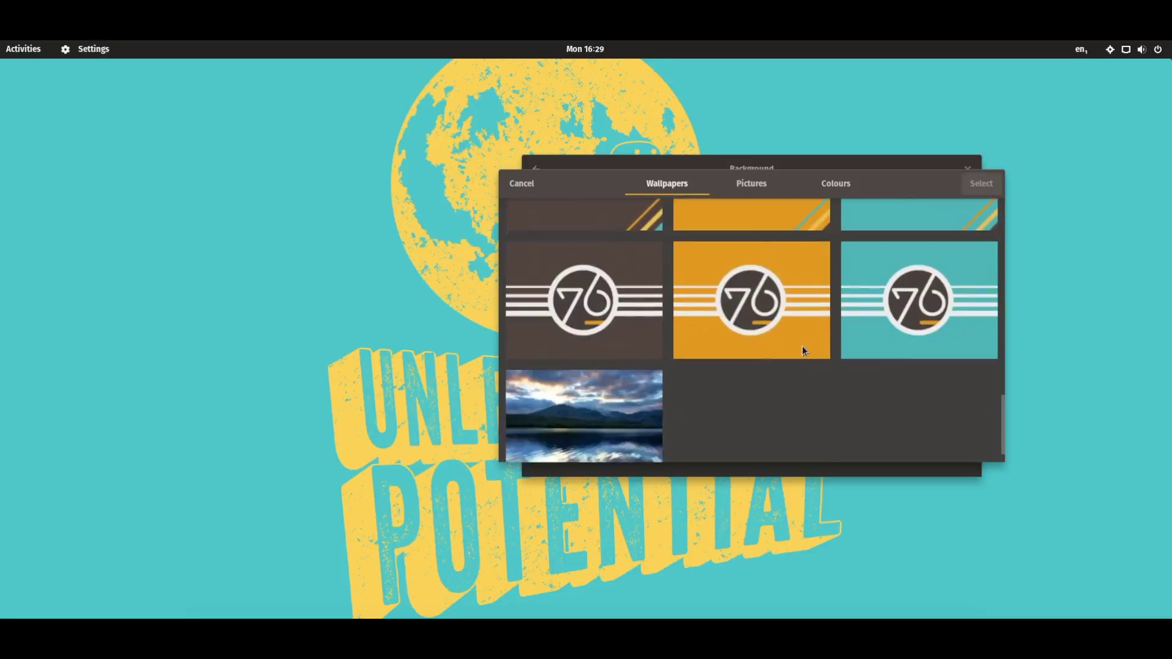
pyautogui.scroll(-5, 802, 346)
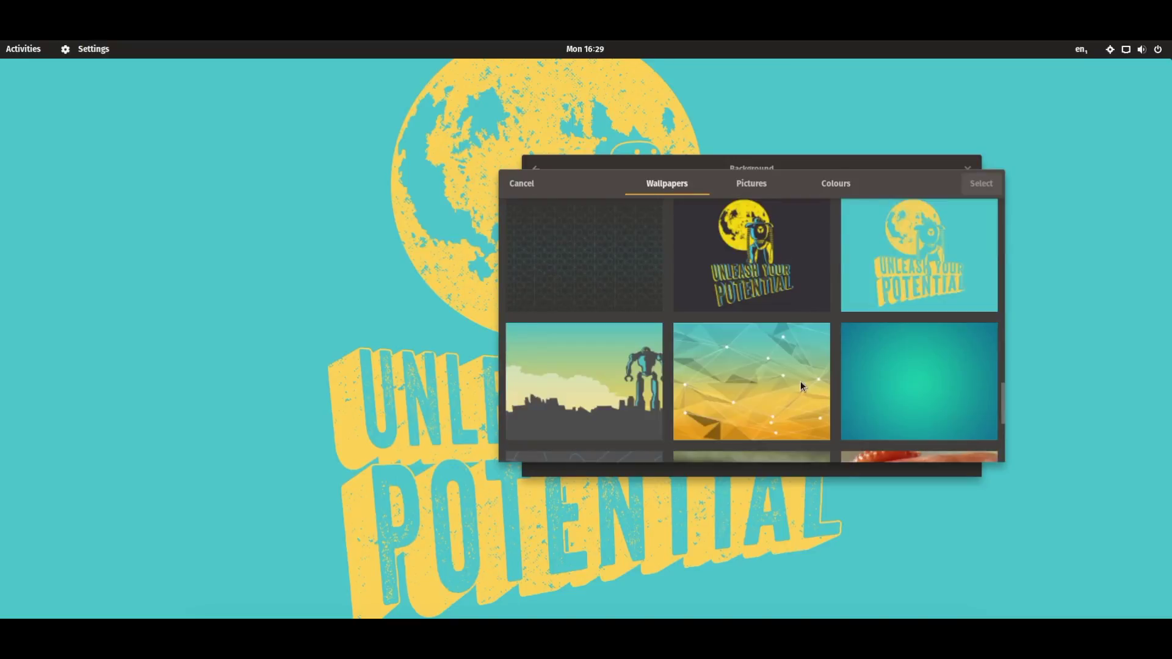
pyautogui.click(766, 281)
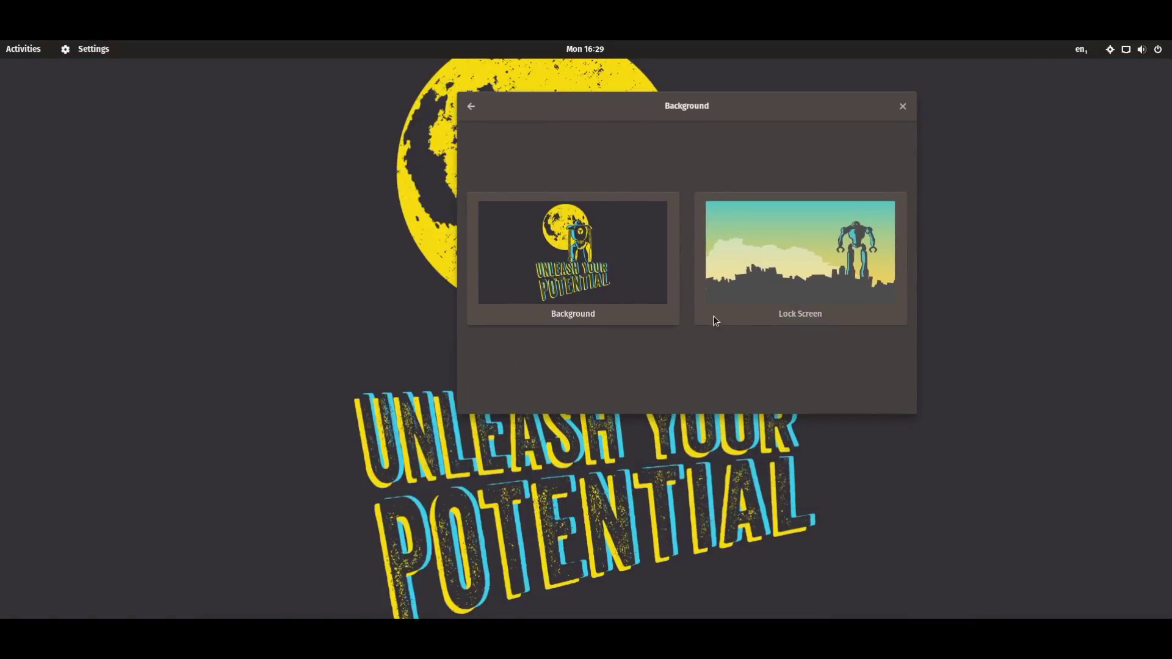
# Browse the wallpapers again and apply the teal System76 '76' logo wallpaper
pyautogui.click(713, 319)
pyautogui.scroll(-3, 773, 302)
pyautogui.scroll(-15, 772, 301)
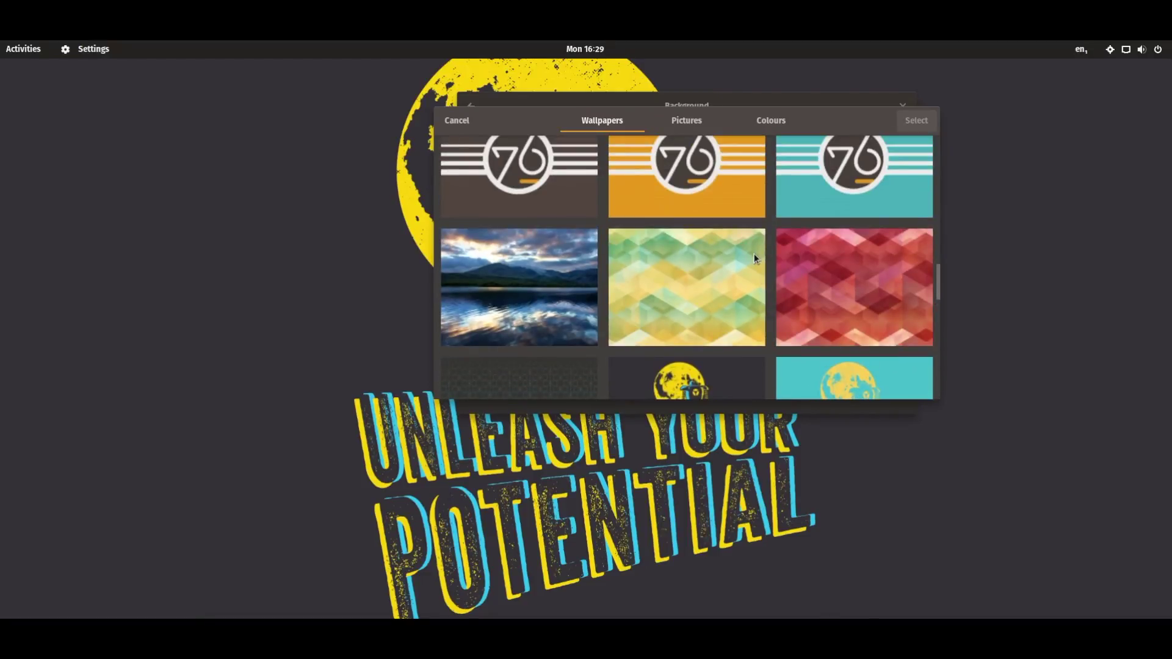
pyautogui.scroll(-1, 757, 256)
pyautogui.scroll(5, 786, 283)
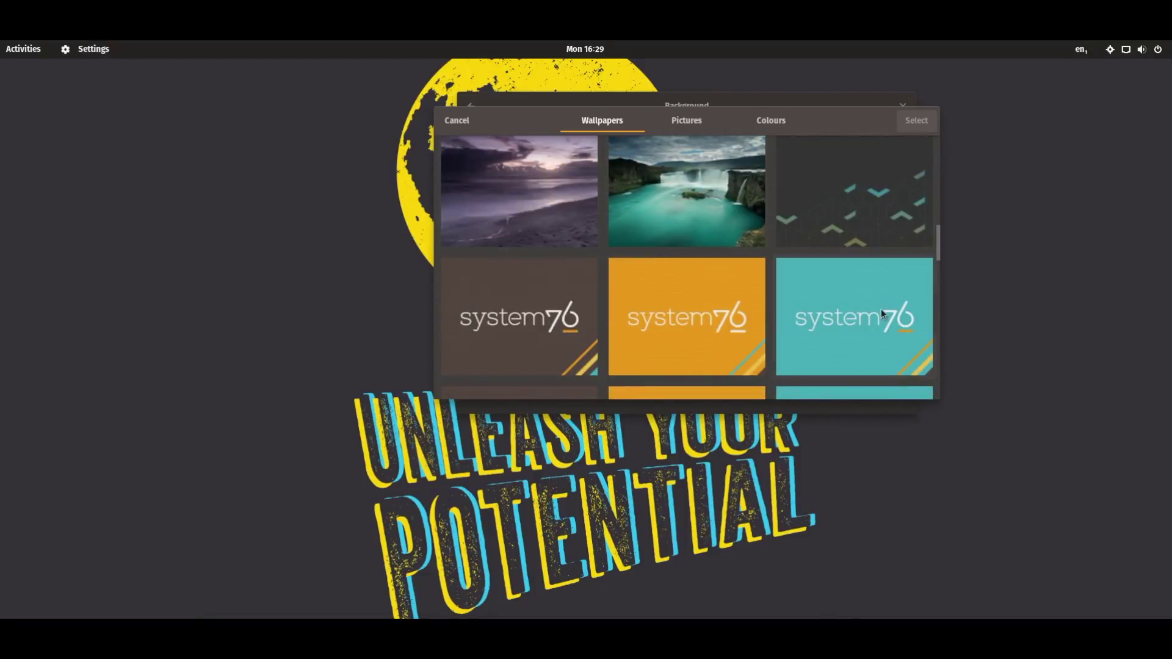
pyautogui.scroll(-15, 774, 342)
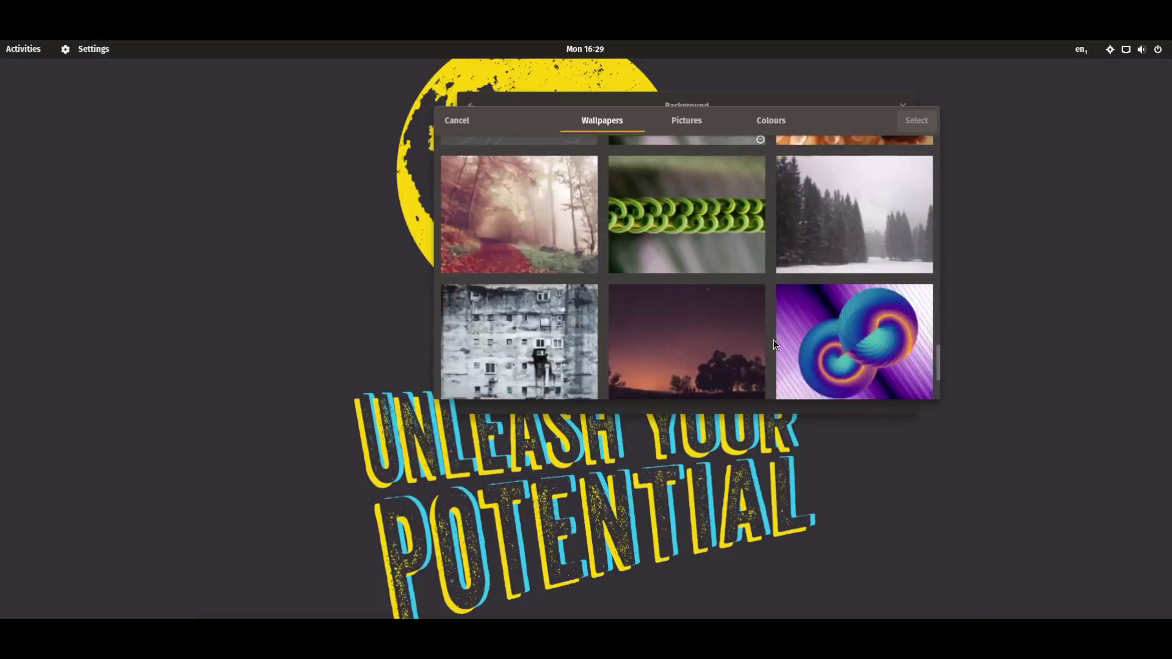
pyautogui.scroll(-2, 774, 344)
pyautogui.scroll(6, 779, 342)
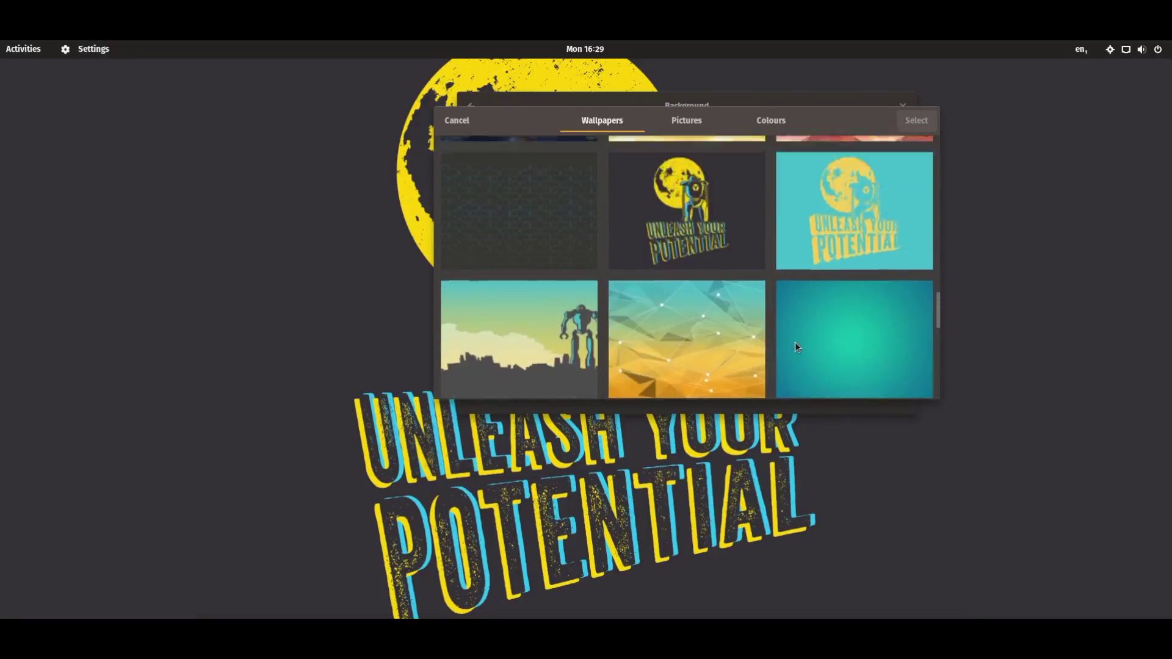
pyautogui.scroll(3, 795, 347)
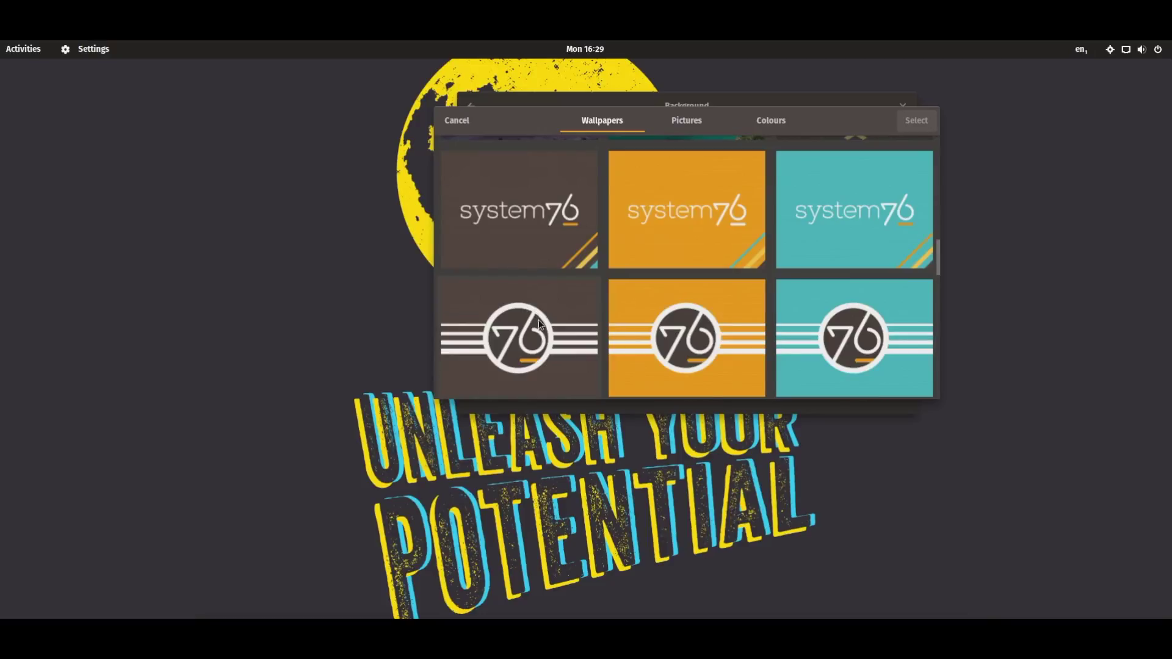
pyautogui.scroll(4, 539, 324)
pyautogui.scroll(8, 919, 258)
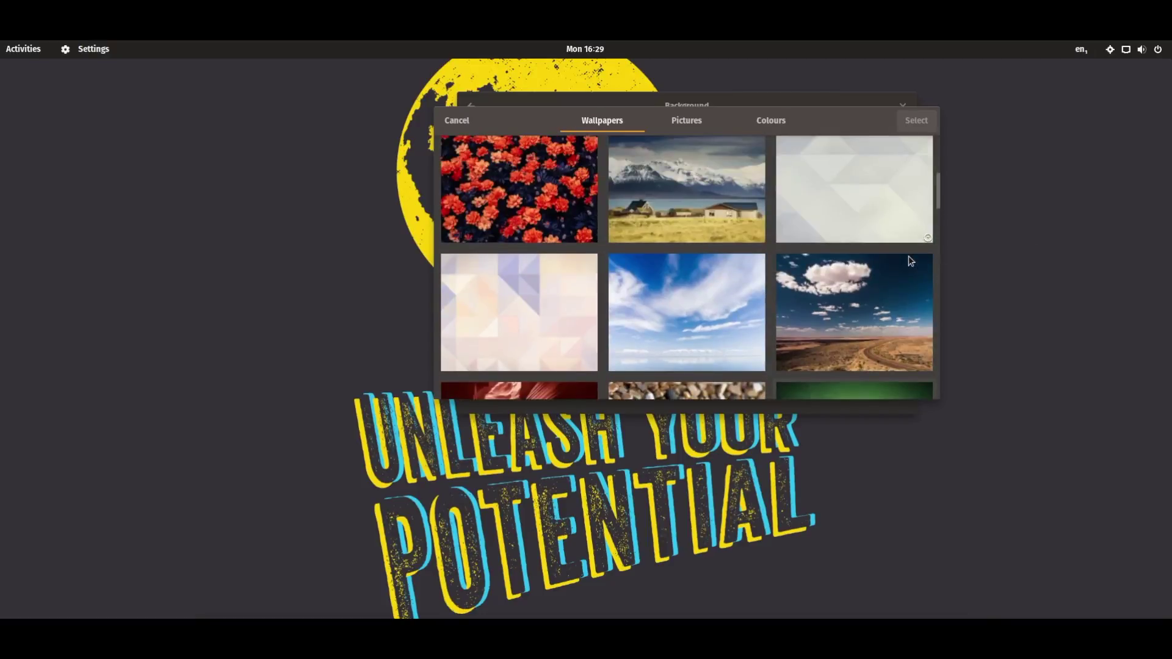
pyautogui.scroll(-2, 921, 262)
pyautogui.scroll(-8, 922, 272)
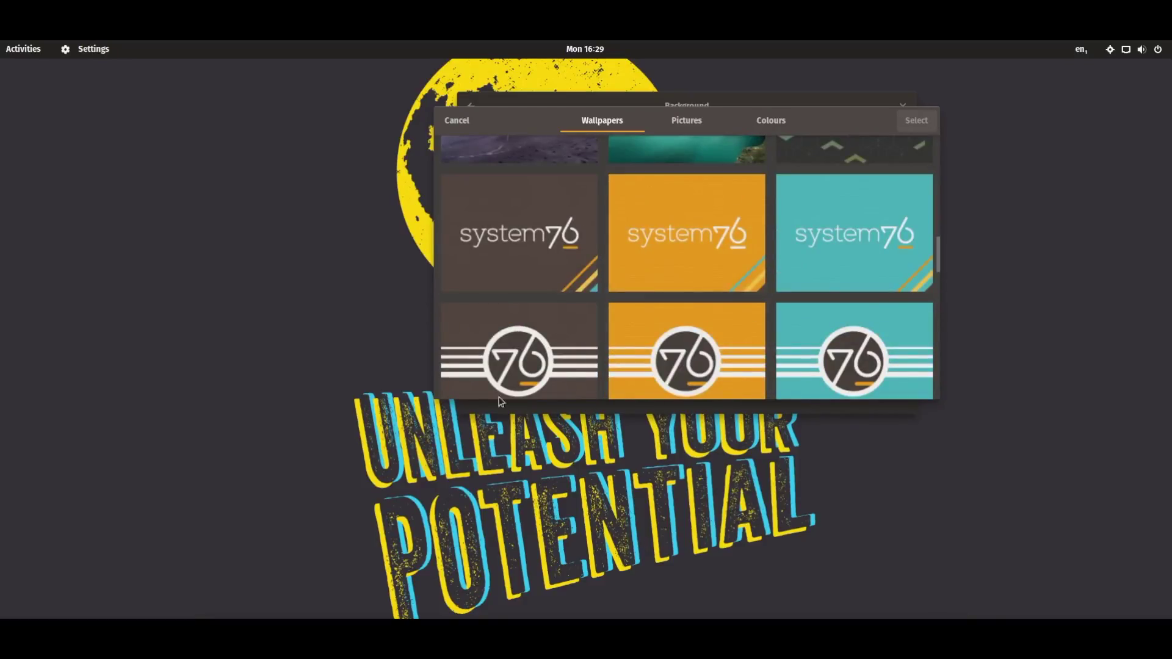
pyautogui.click(782, 359)
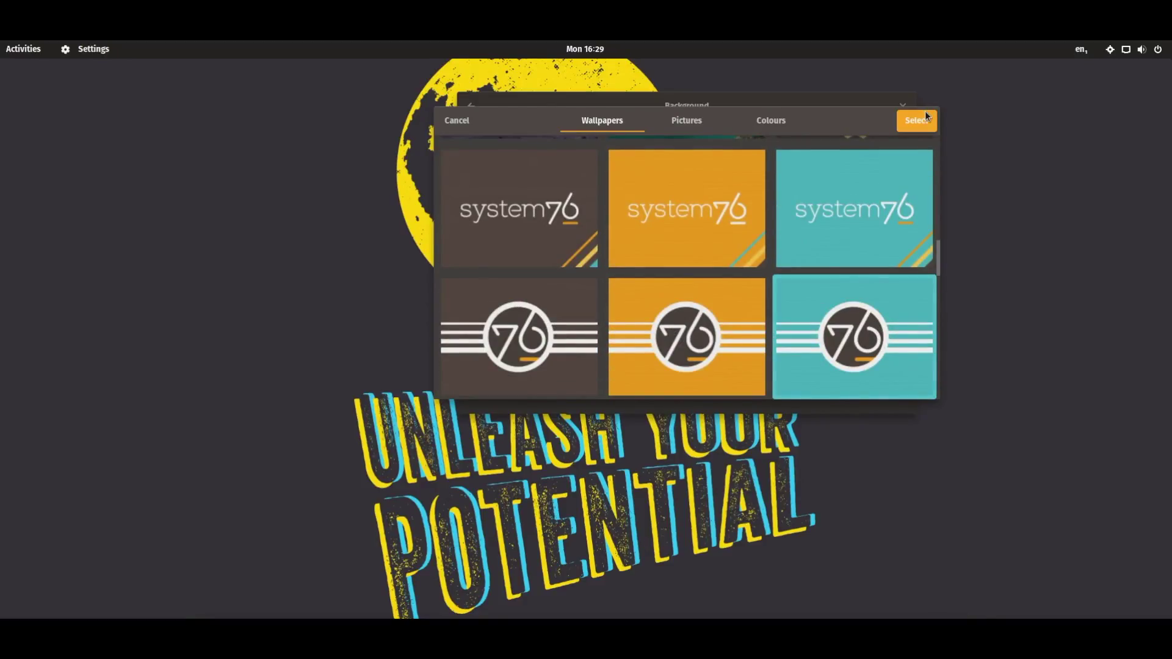
pyautogui.click(916, 121)
pyautogui.click(901, 106)
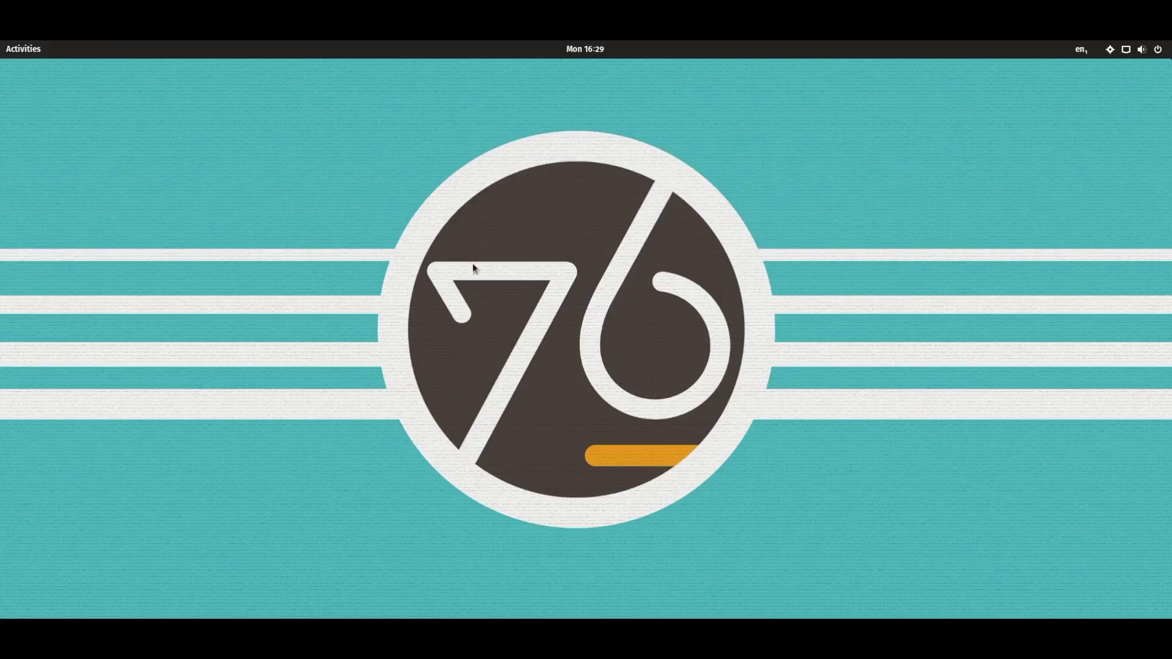
pyautogui.click(24, 49)
pyautogui.click(30, 435)
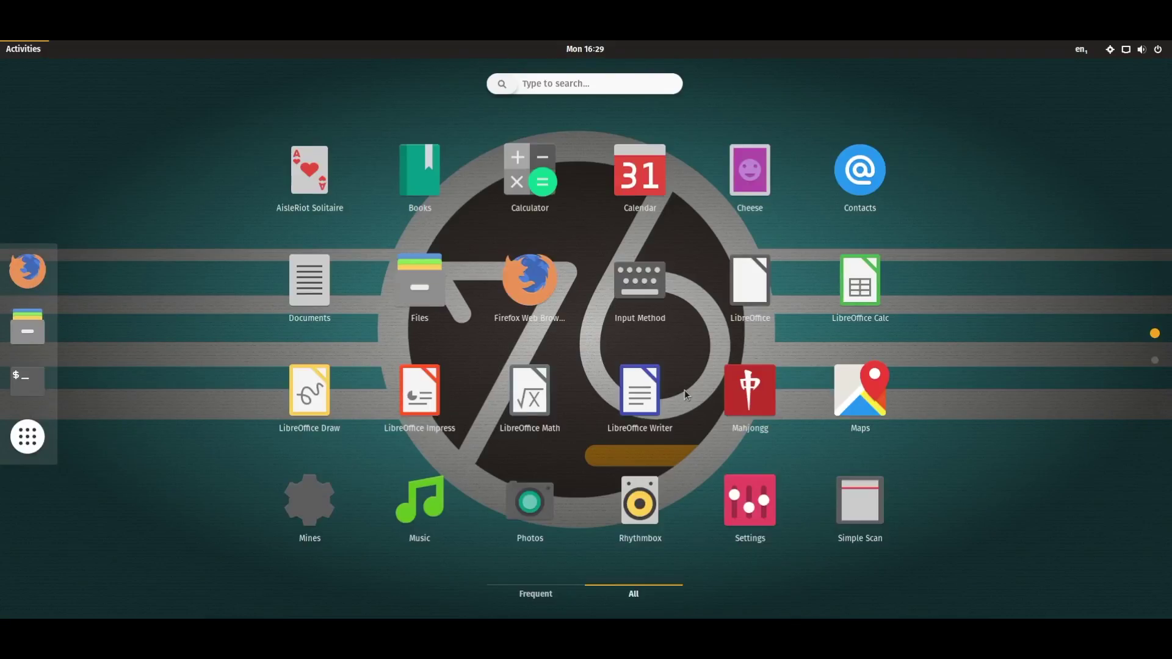
pyautogui.scroll(-1, 684, 389)
pyautogui.scroll(1, 683, 390)
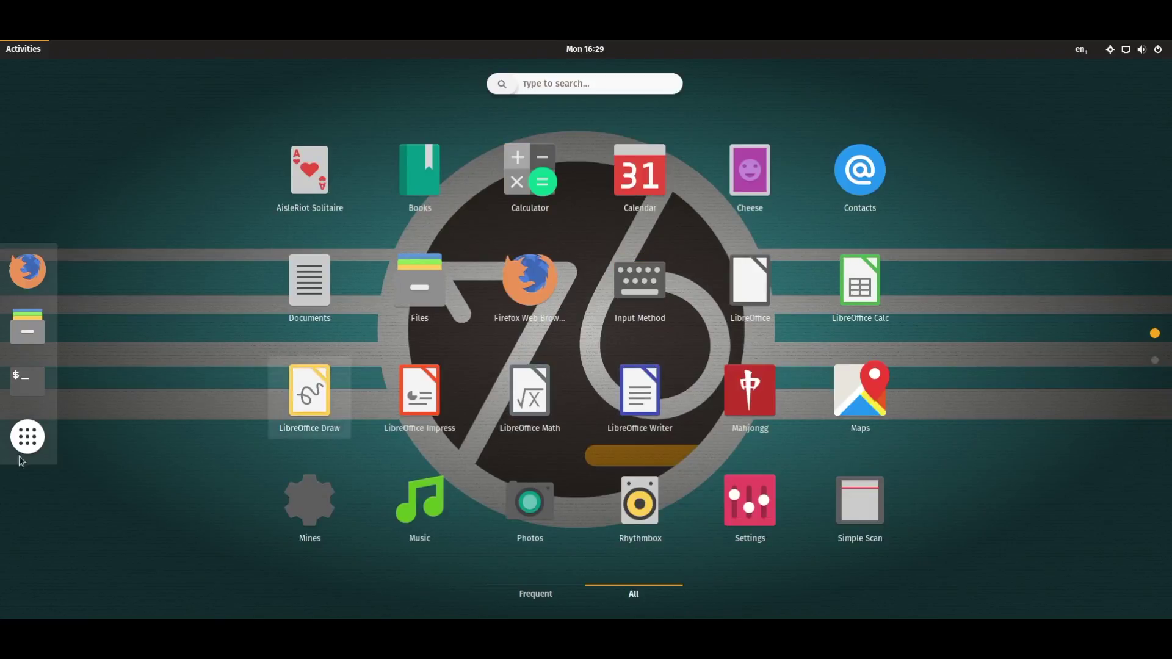
pyautogui.click(27, 436)
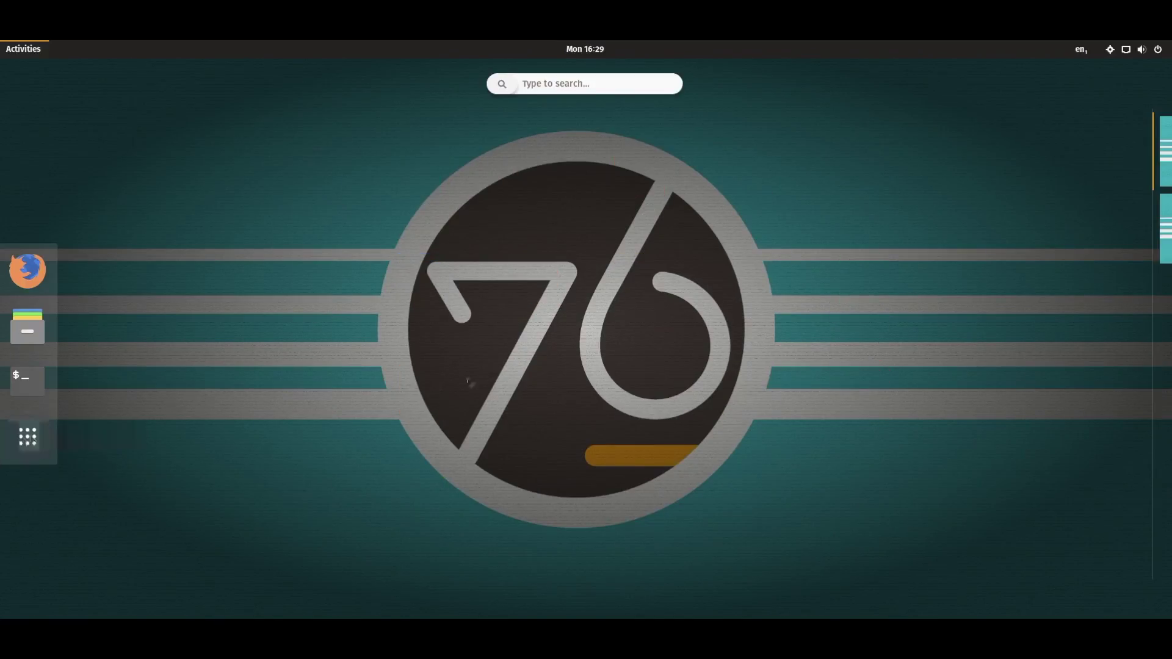
pyautogui.click(46, 54)
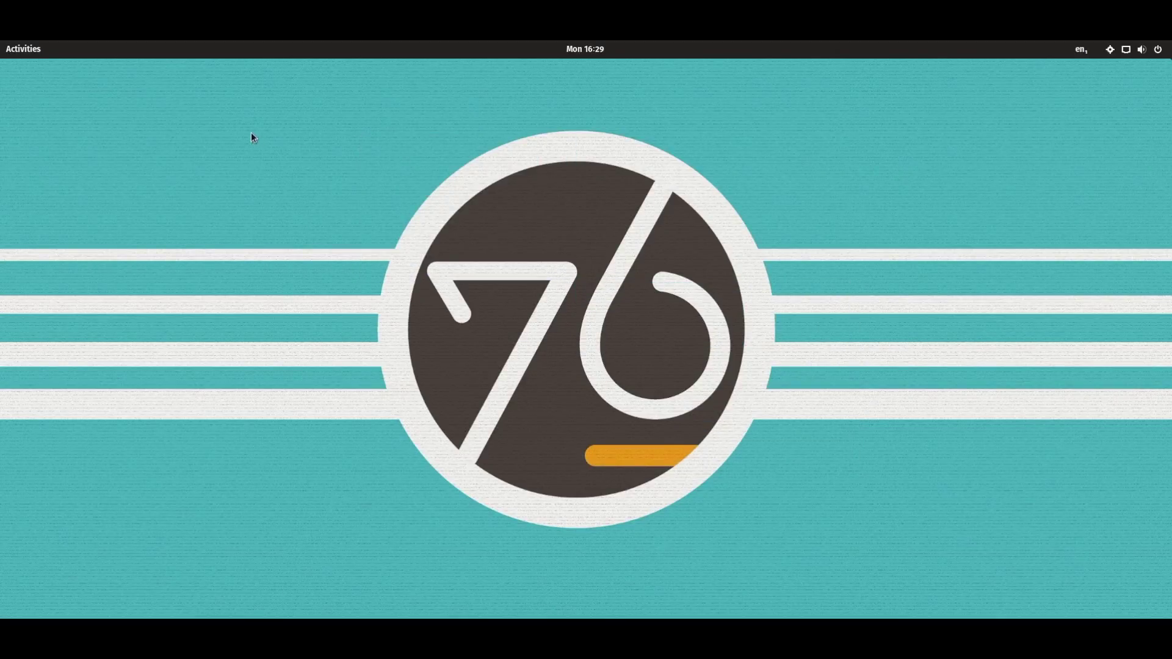
pyautogui.click(574, 52)
pyautogui.click(575, 52)
pyautogui.click(7, 51)
pyautogui.click(6, 53)
pyautogui.click(6, 53)
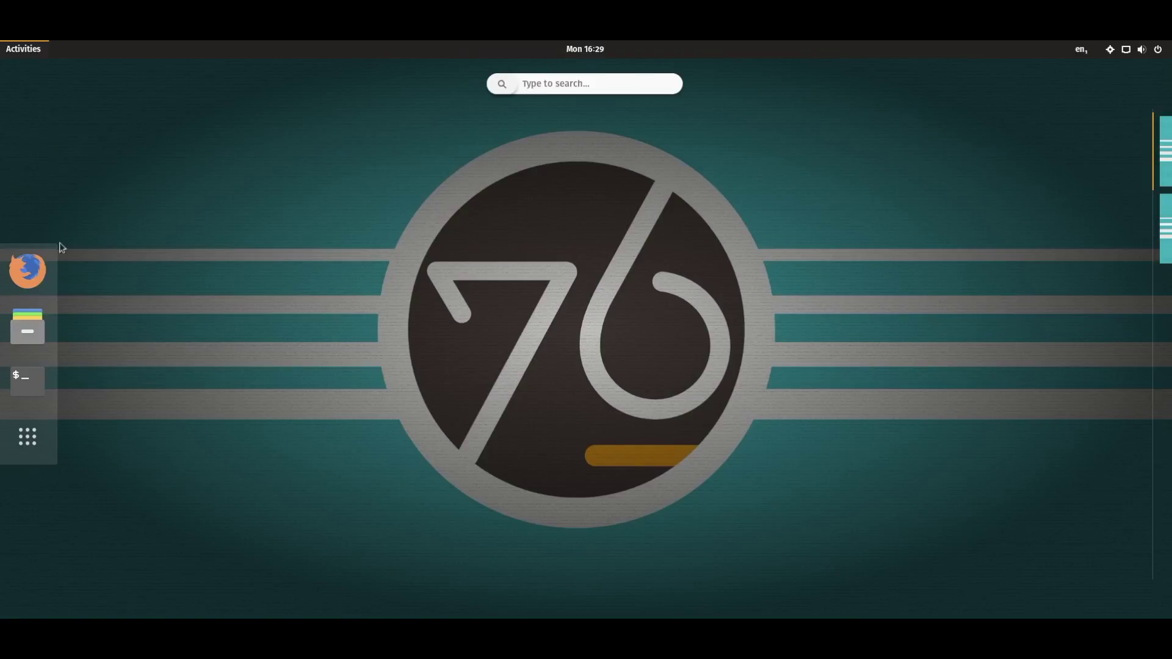
pyautogui.click(27, 438)
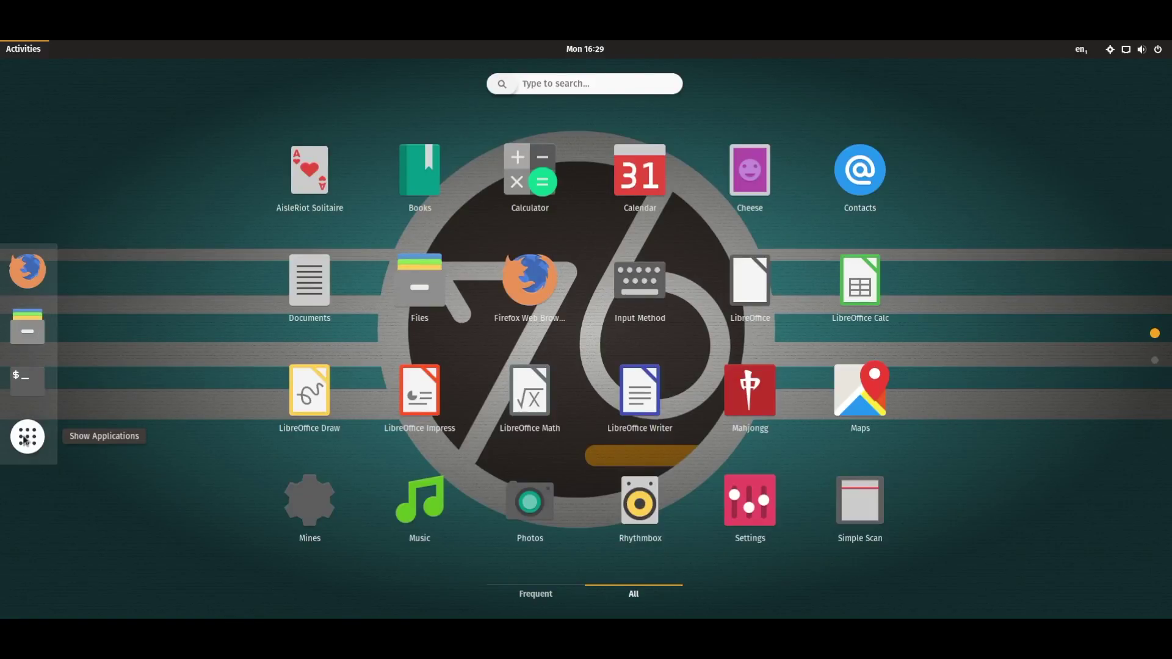
pyautogui.click(27, 438)
pyautogui.click(11, 52)
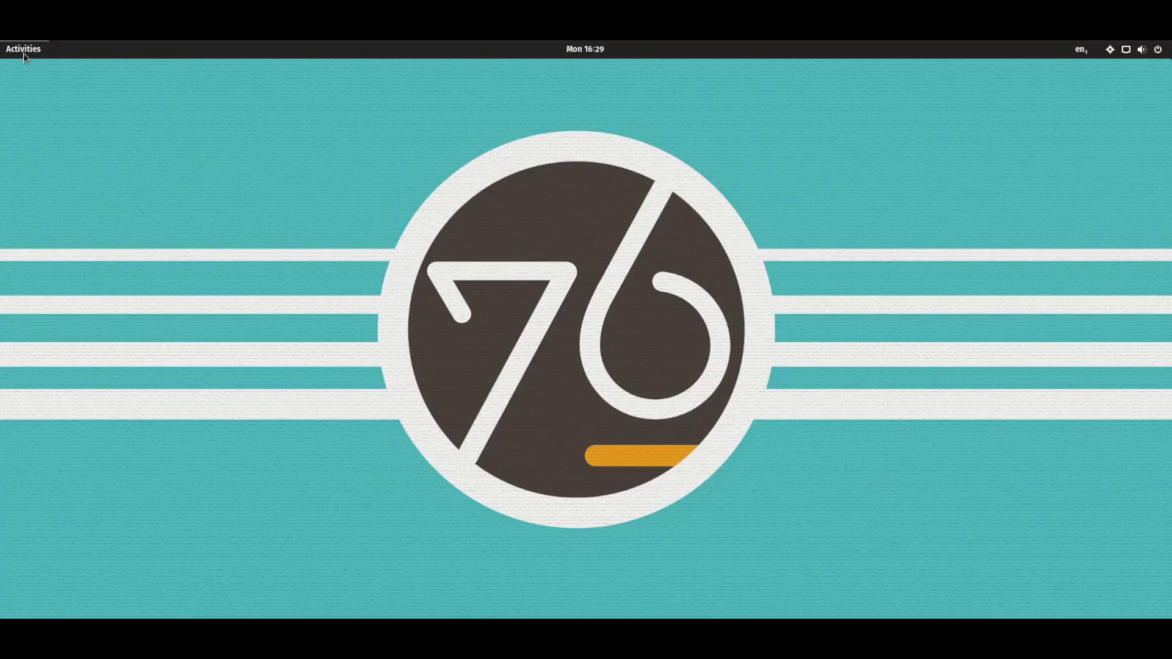
pyautogui.click(23, 52)
pyautogui.press('super+a')
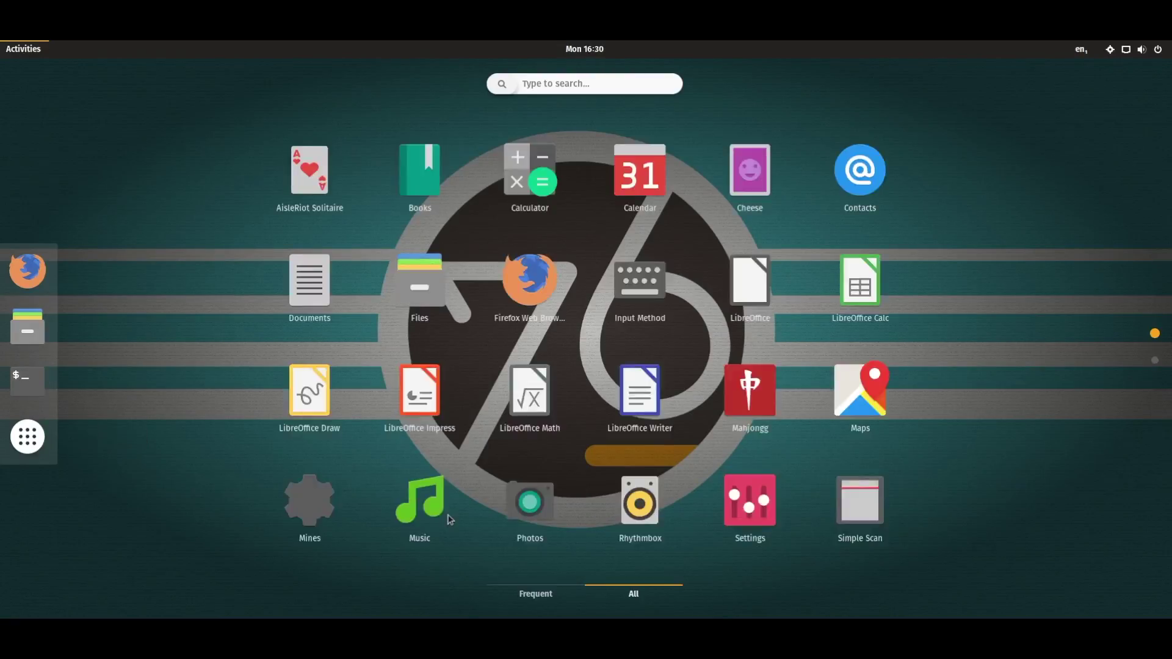
pyautogui.scroll(-1, 450, 516)
pyautogui.scroll(1, 450, 516)
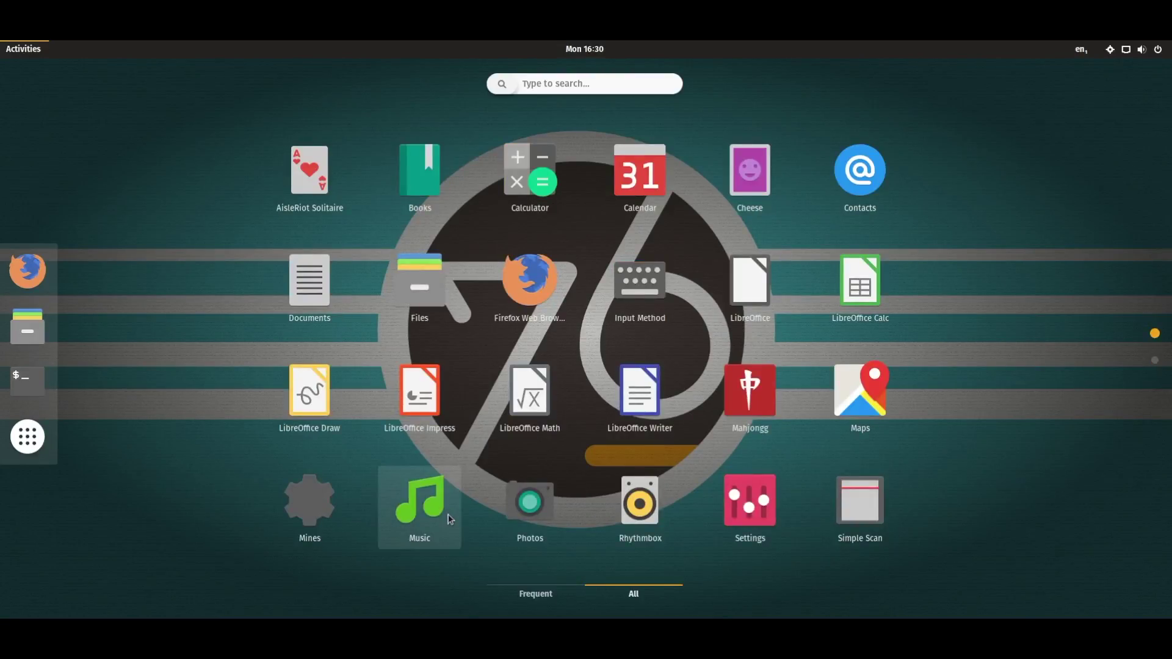
pyautogui.click(28, 434)
pyautogui.click(31, 51)
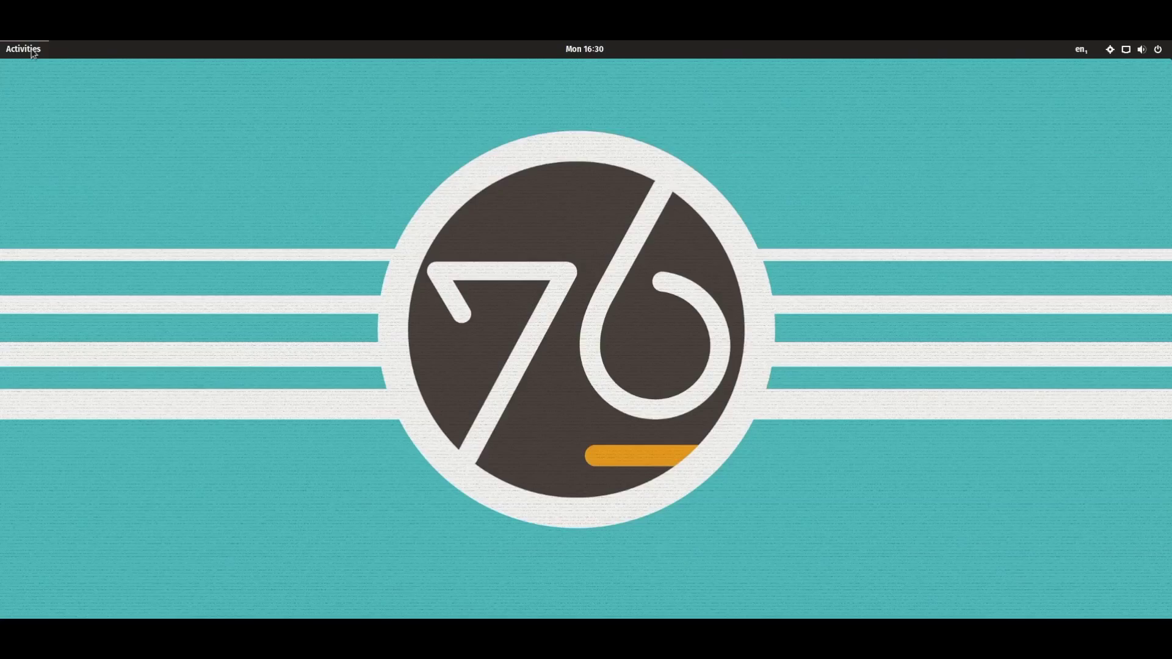
pyautogui.moveTo(281, 515); pyautogui.dragTo(956, 206)
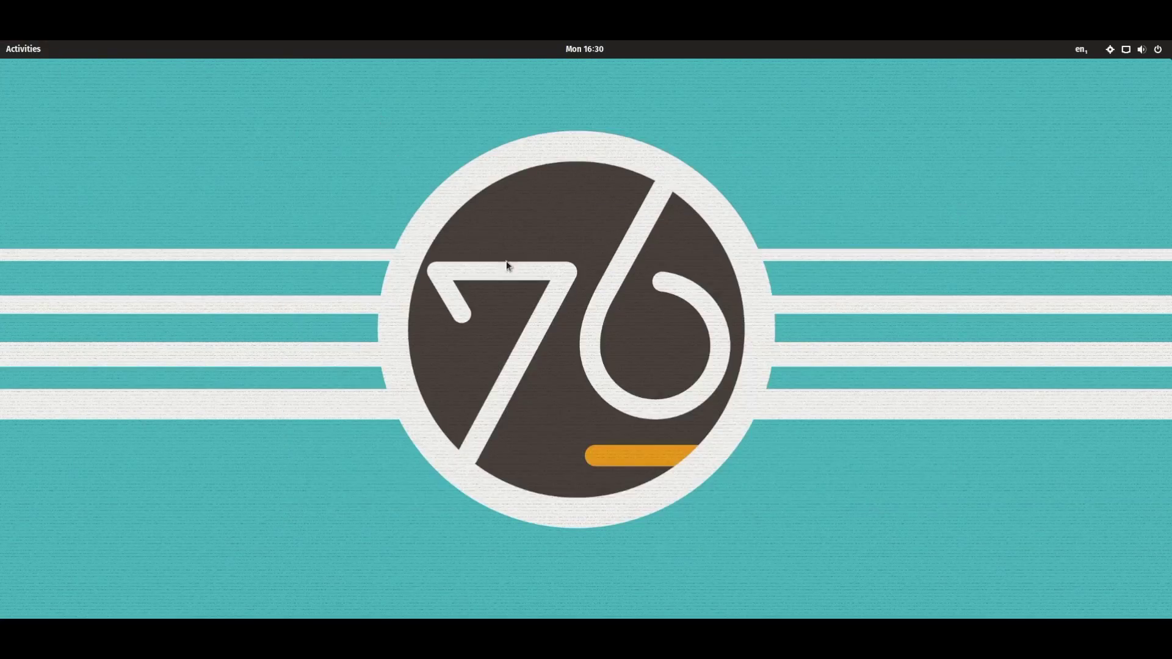